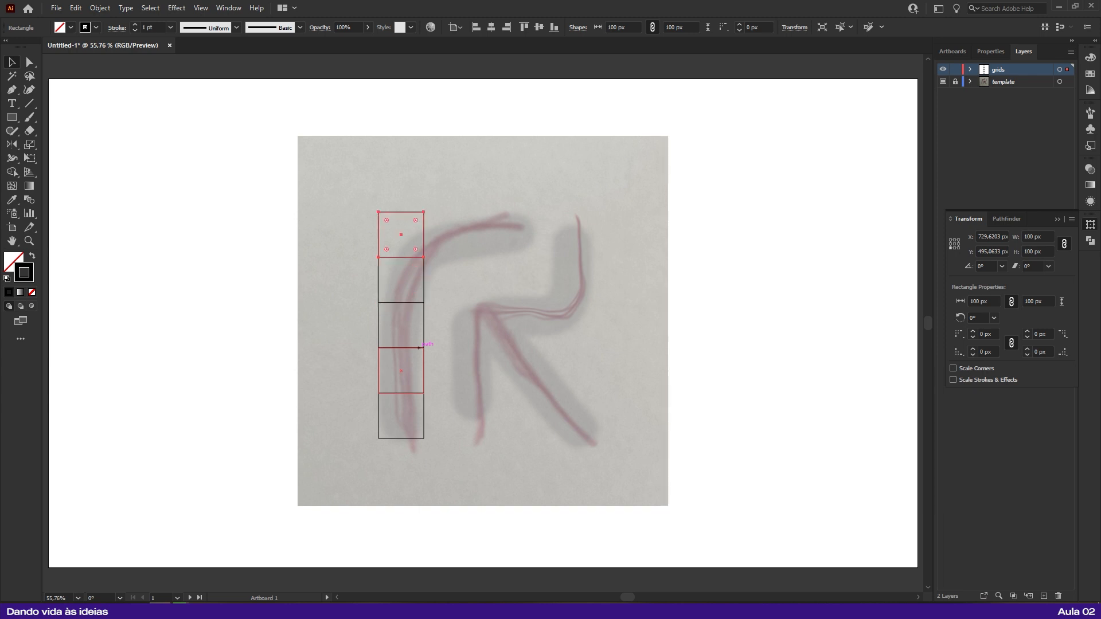
Step: Duplicate the column of five squares four times to the right, edge to edge, to build a five-by-five grid over the sketch
left_click(450, 347)
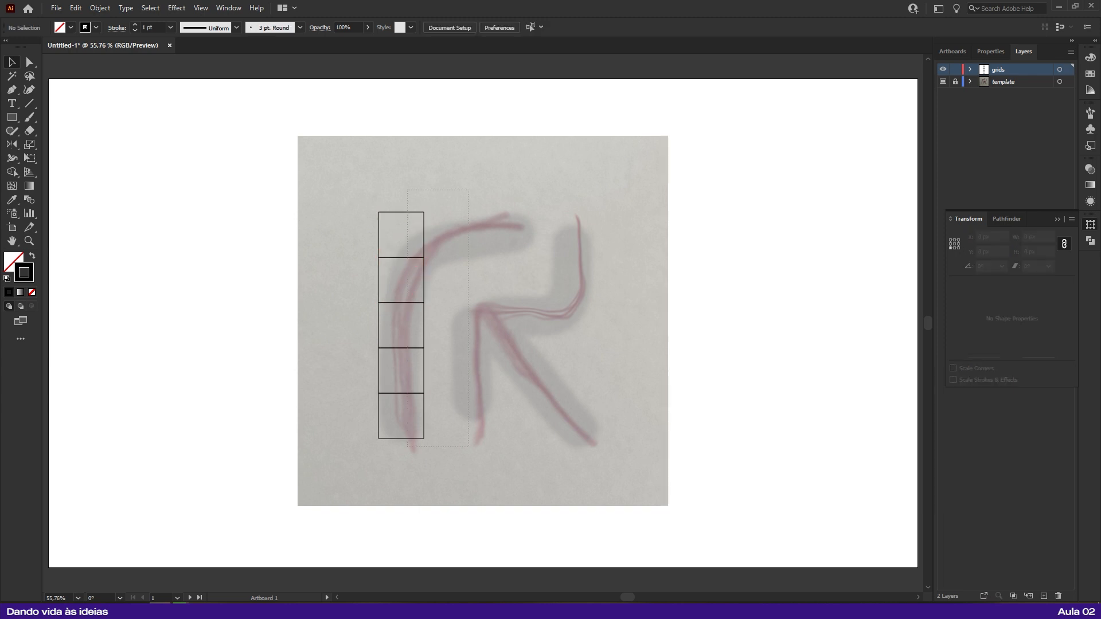
left_click(401, 326)
left_click_drag(401, 325, 447, 326)
key("ctrl+d")
key("ctrl+d")
key("ctrl+d")
key("ctrl+shift+a")
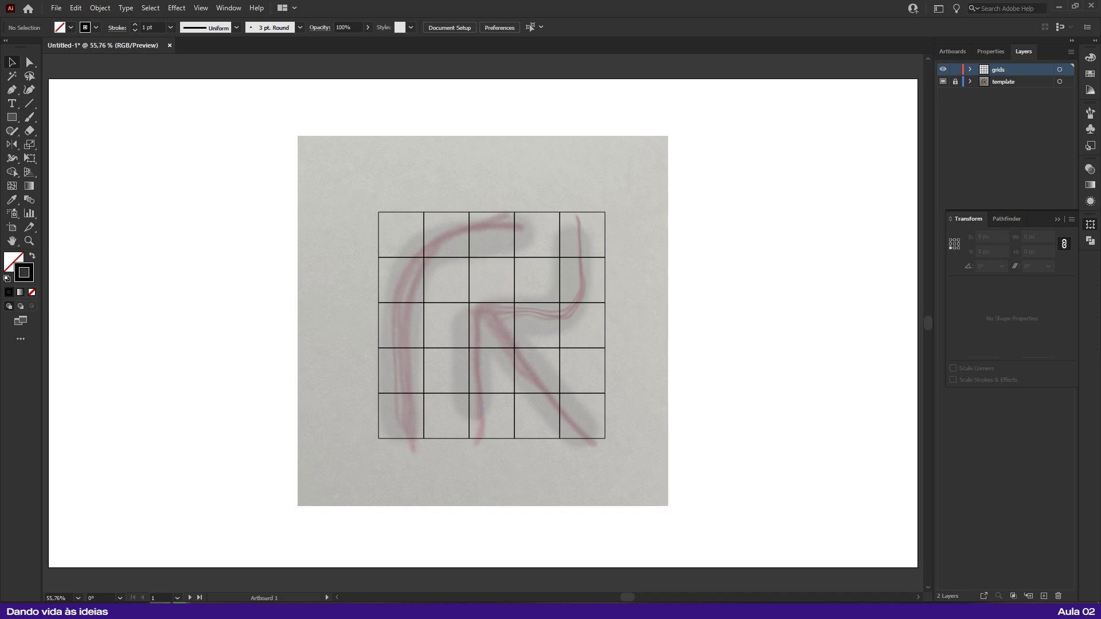
Step: With the template layer unlocked, stretch the sketch image to about 895 × 910 px and lock the layer again
left_click(638, 320)
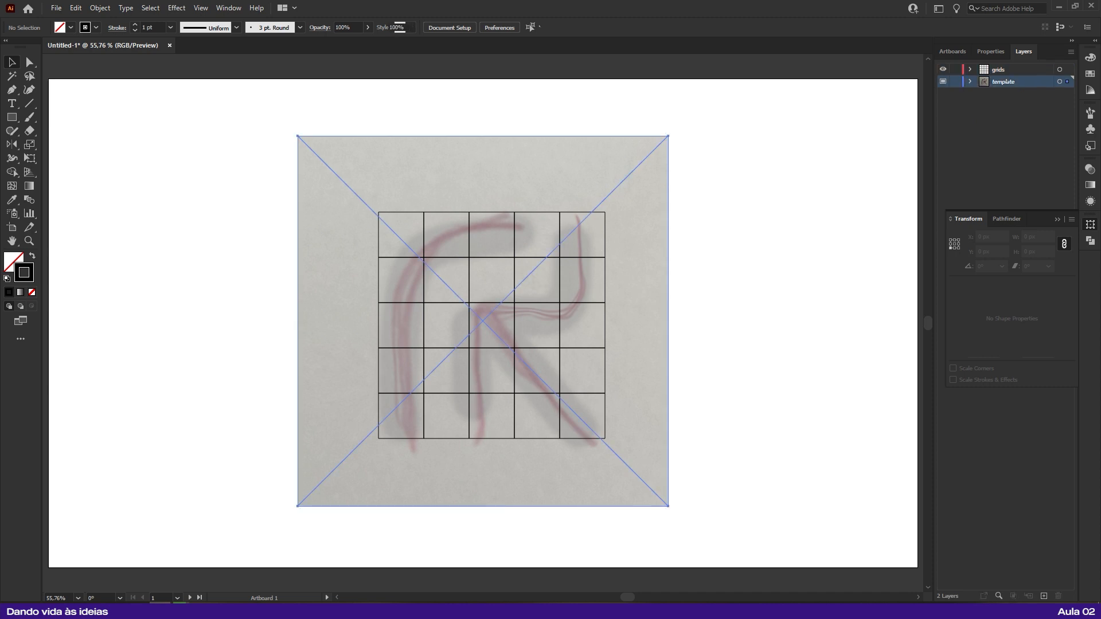
left_click_drag(669, 321, 696, 323)
left_click_drag(497, 135, 497, 93)
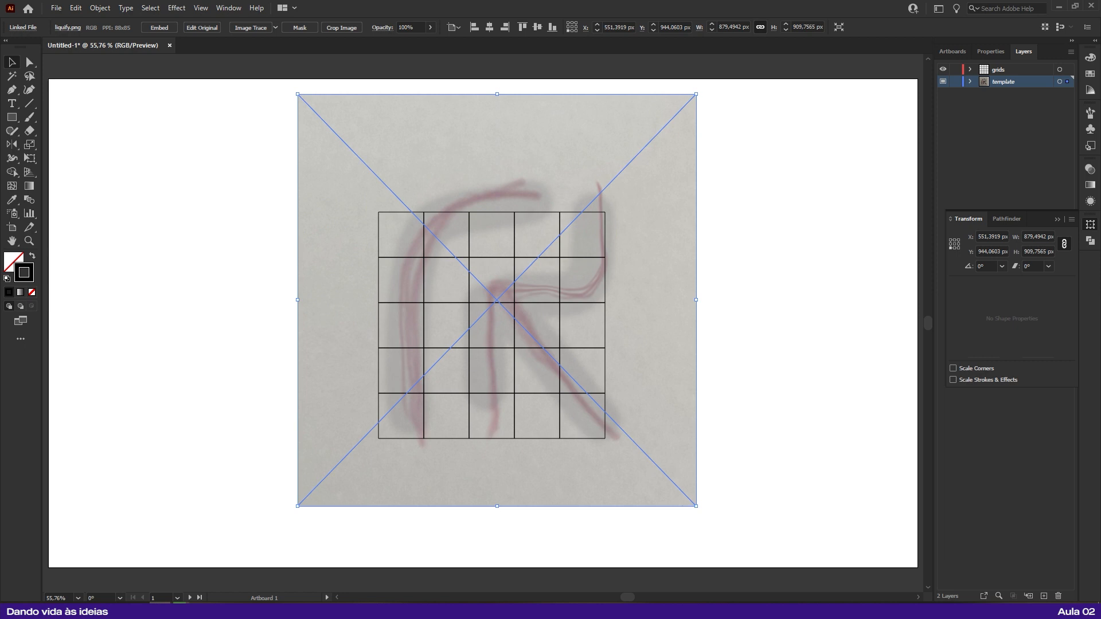
left_click_drag(297, 299, 290, 300)
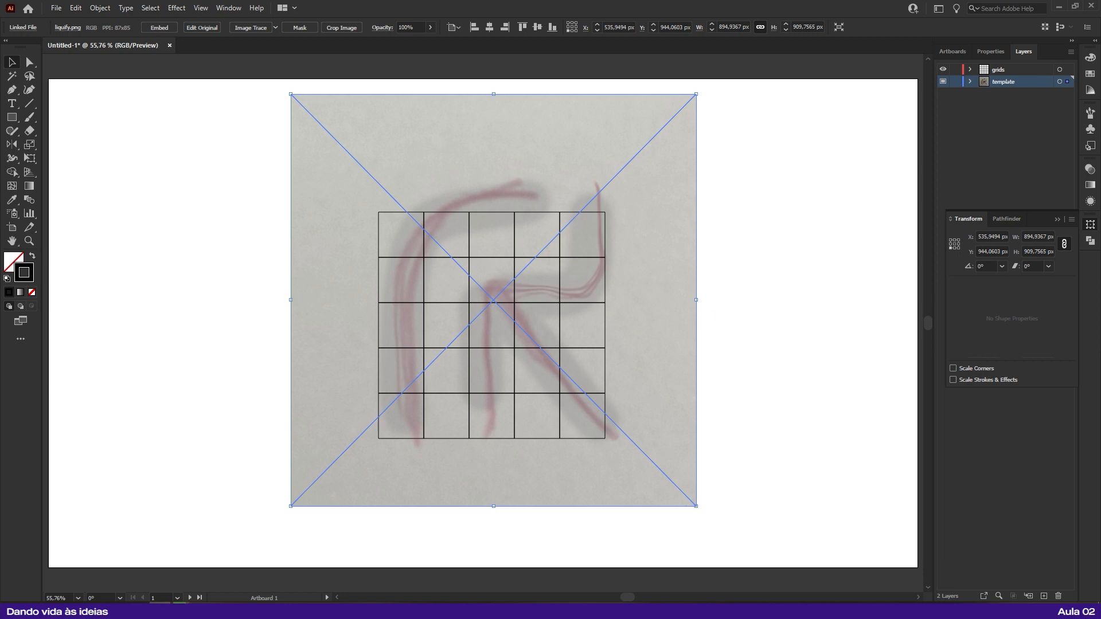
left_click(955, 82)
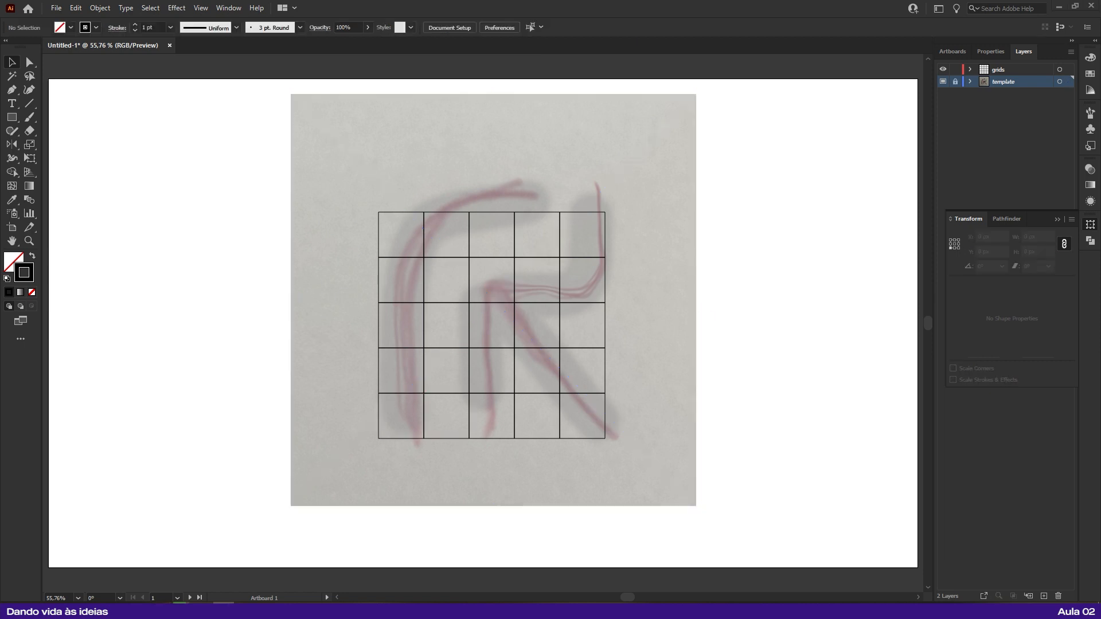
Step: Add a sixth column by copying the grid's rightmost column one cell to the right
left_click_drag(356, 192, 631, 459)
left_click(642, 344)
left_click_drag(625, 192, 585, 453)
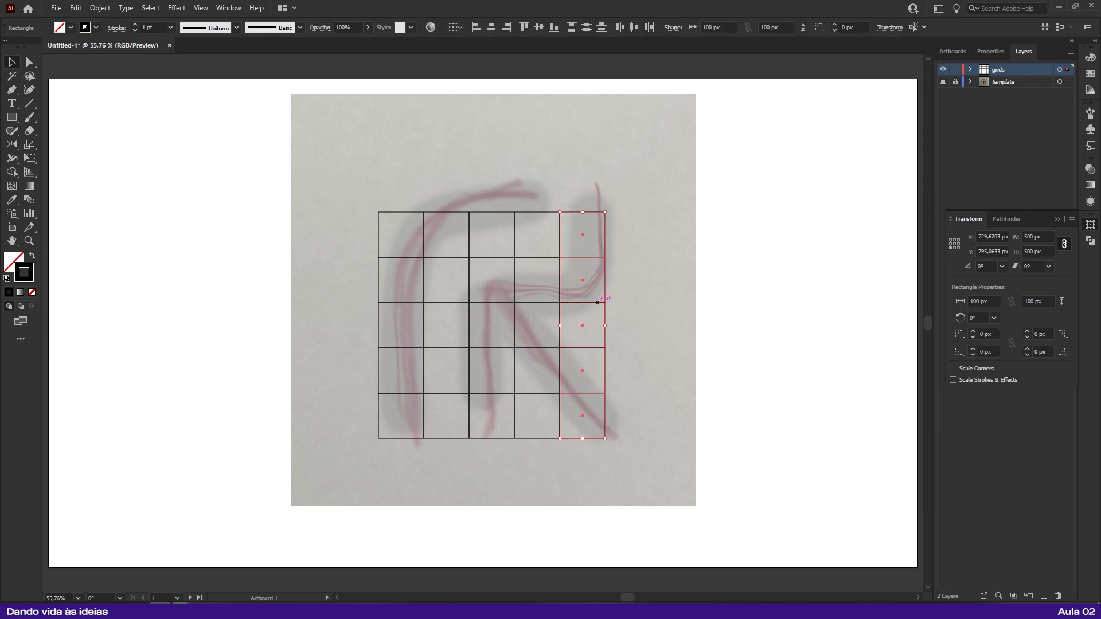
left_click_drag(560, 326, 605, 326)
key("ctrl+shift+a")
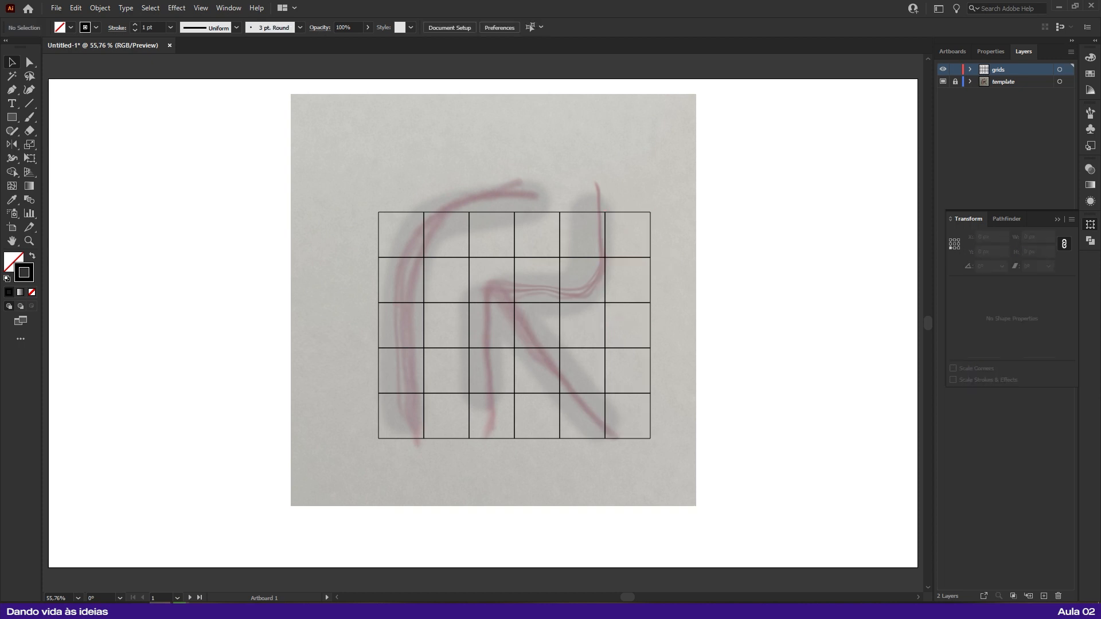
Step: With the template layer unlocked, stretch the sketch image to about 995 px high and lock the layer again
left_click(585, 235)
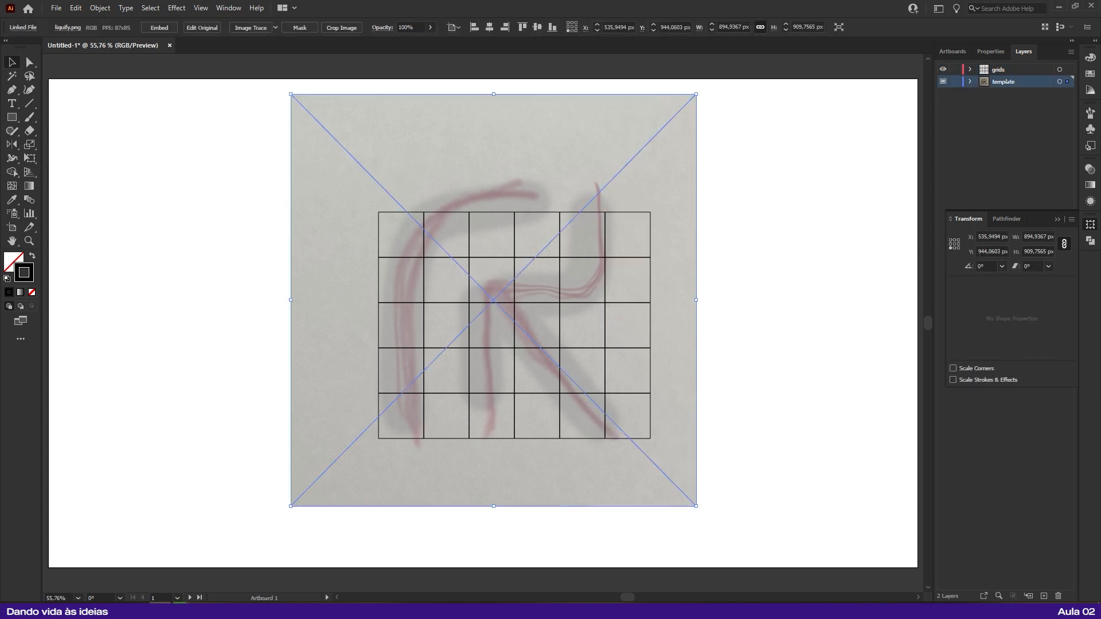
left_click_drag(494, 506, 494, 527)
left_click_drag(494, 525, 482, 595)
left_click_drag(482, 164, 482, 146)
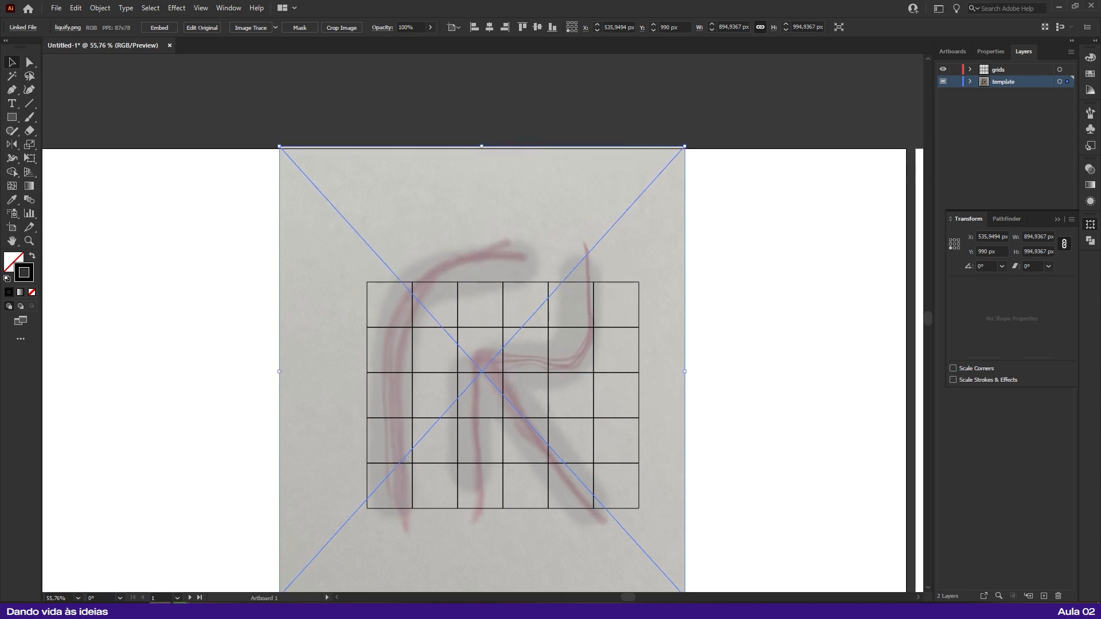
left_click(956, 82)
Step: Add a sixth row by copying the grid's top row one cell upward
left_click_drag(747, 214, 431, 248)
left_click(431, 248)
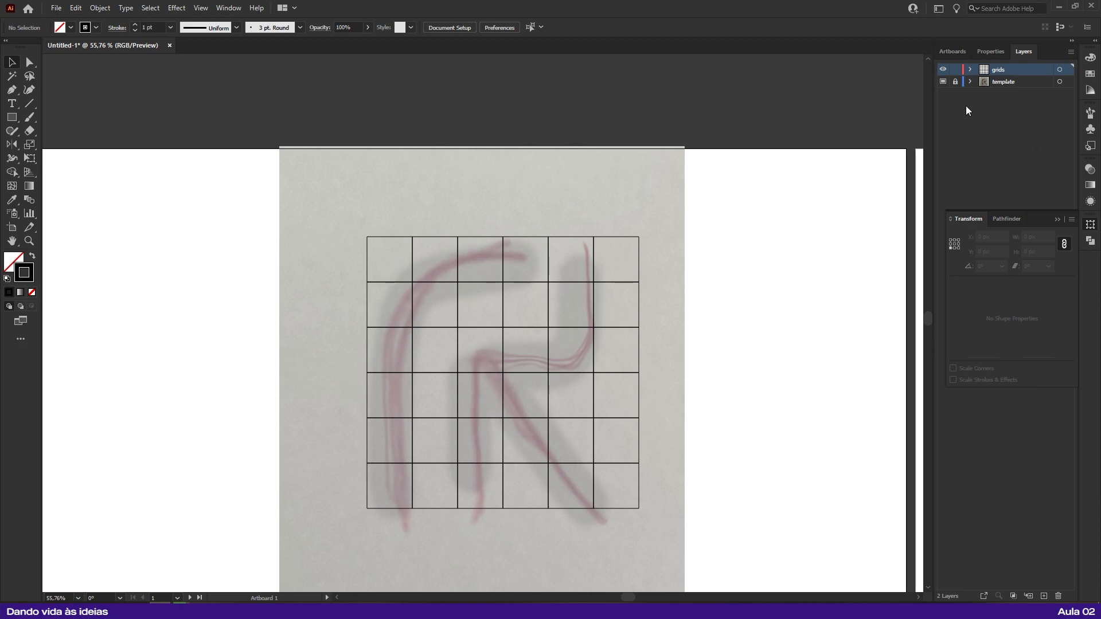
Step: Group all the grid squares to center them horizontally and vertically on the artboard, and ungroup them
key("ctrl+a")
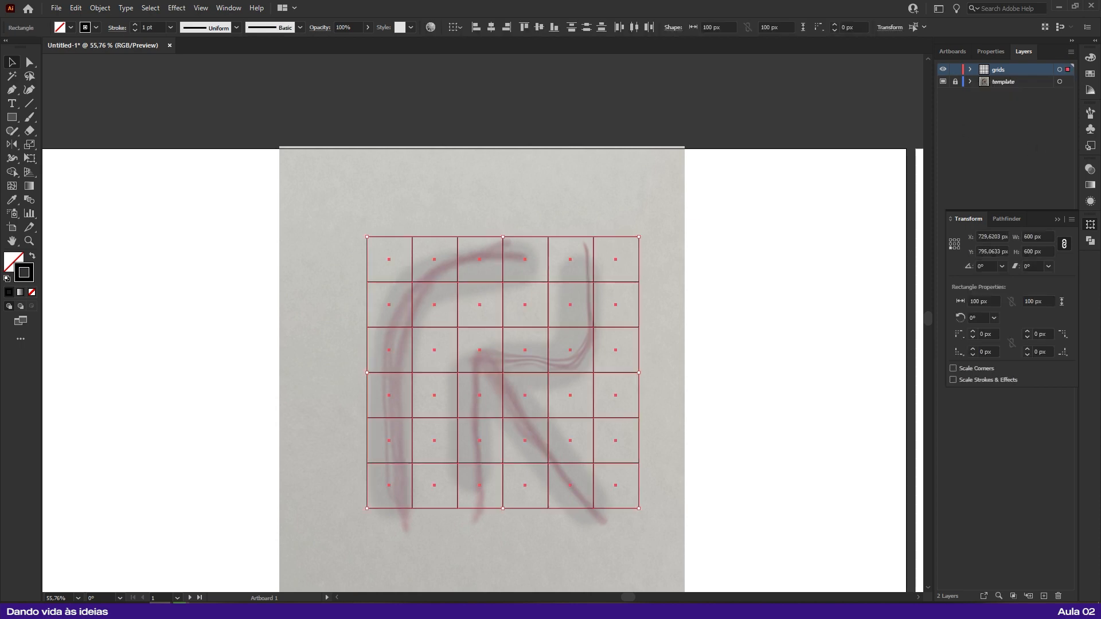
key("ctrl+g")
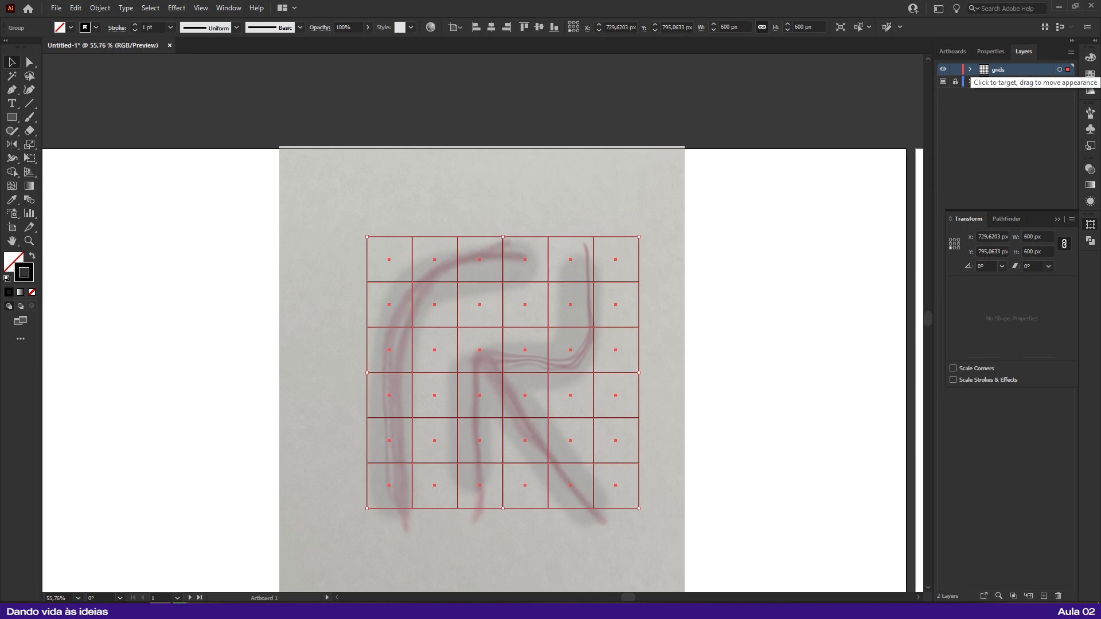
left_click(491, 27)
left_click(539, 27)
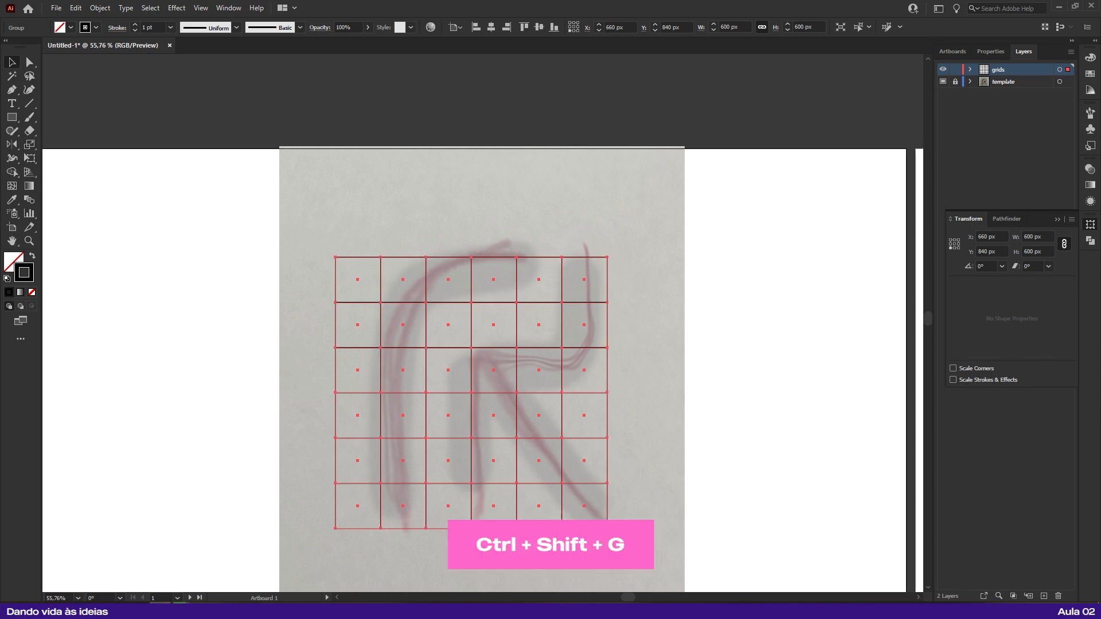
key("ctrl+shift+g")
Step: Unlock the template layer, move the sketch to fit the centered grid, widen it to about 919 px and relock the layer
left_click(956, 81)
left_click_drag(599, 170, 578, 186)
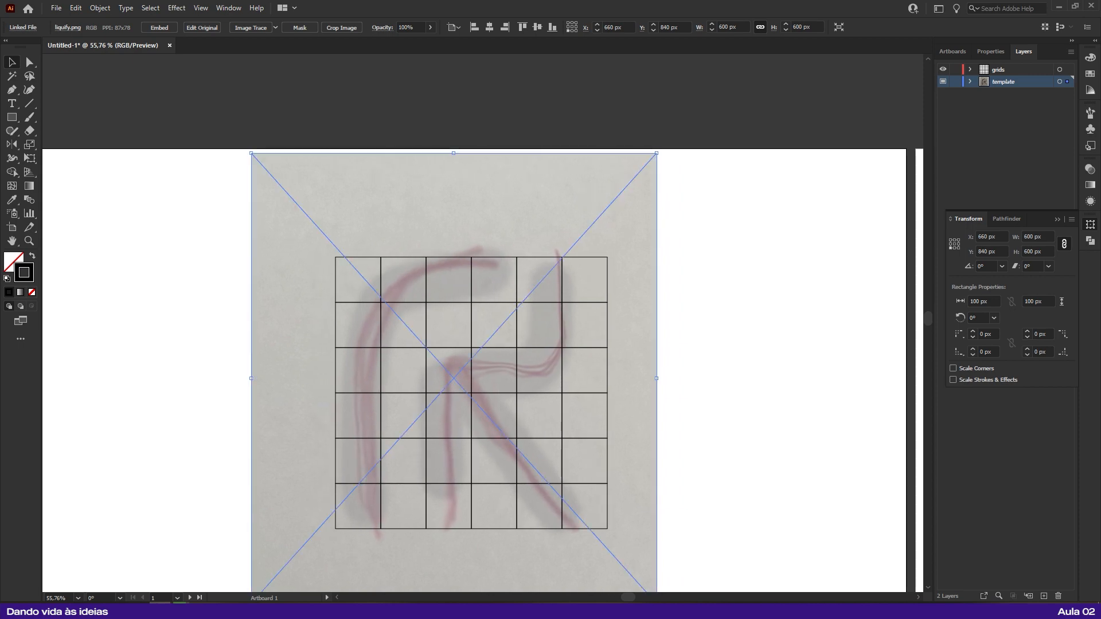
left_click_drag(657, 378, 668, 379)
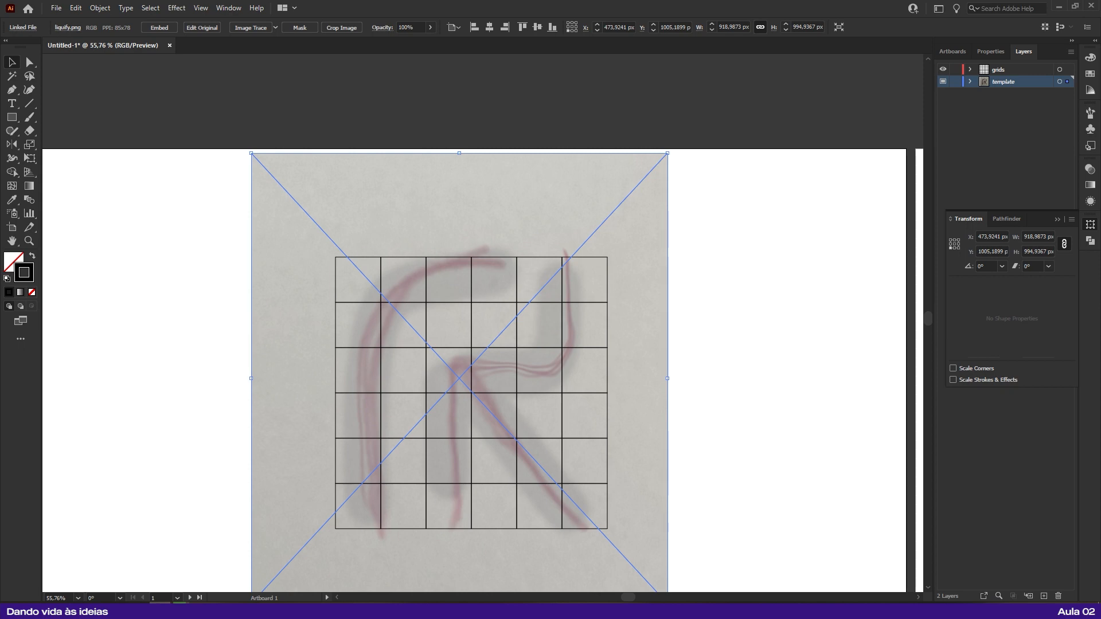
left_click(956, 81)
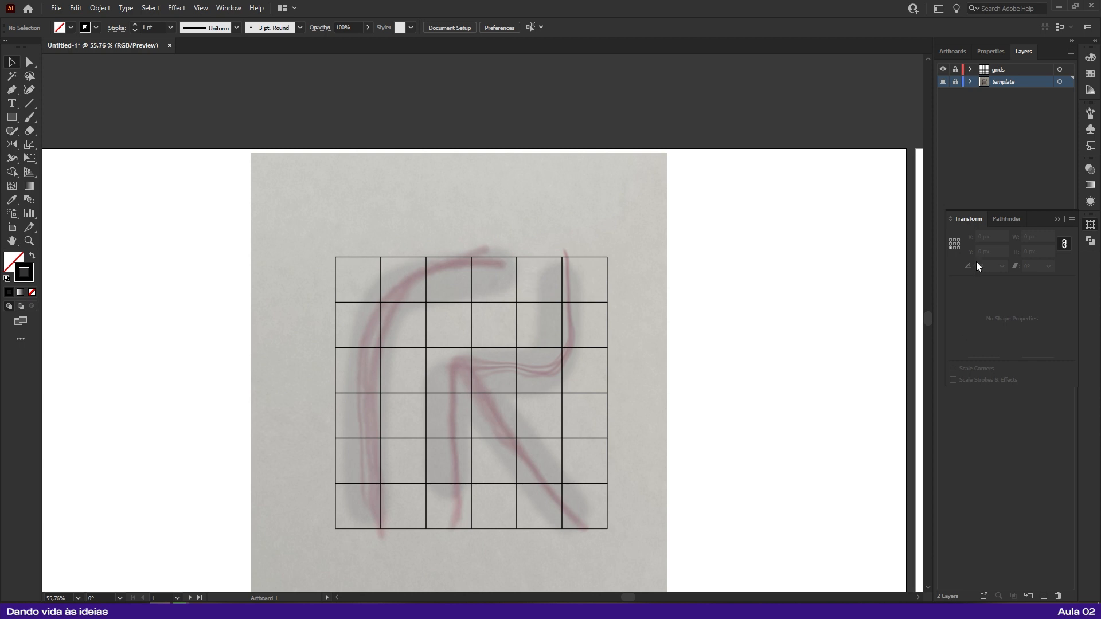
Step: Set the stroke of all grid squares to 0.5 pt and lock the grids layer
key("ctrl+a")
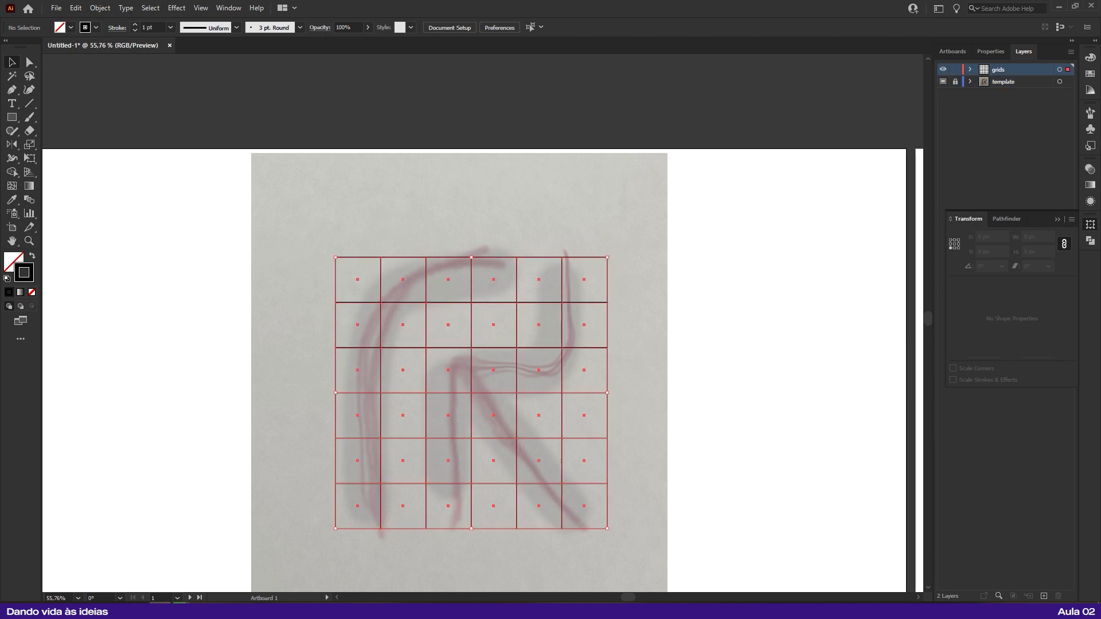
left_click(154, 28)
type("0,5")
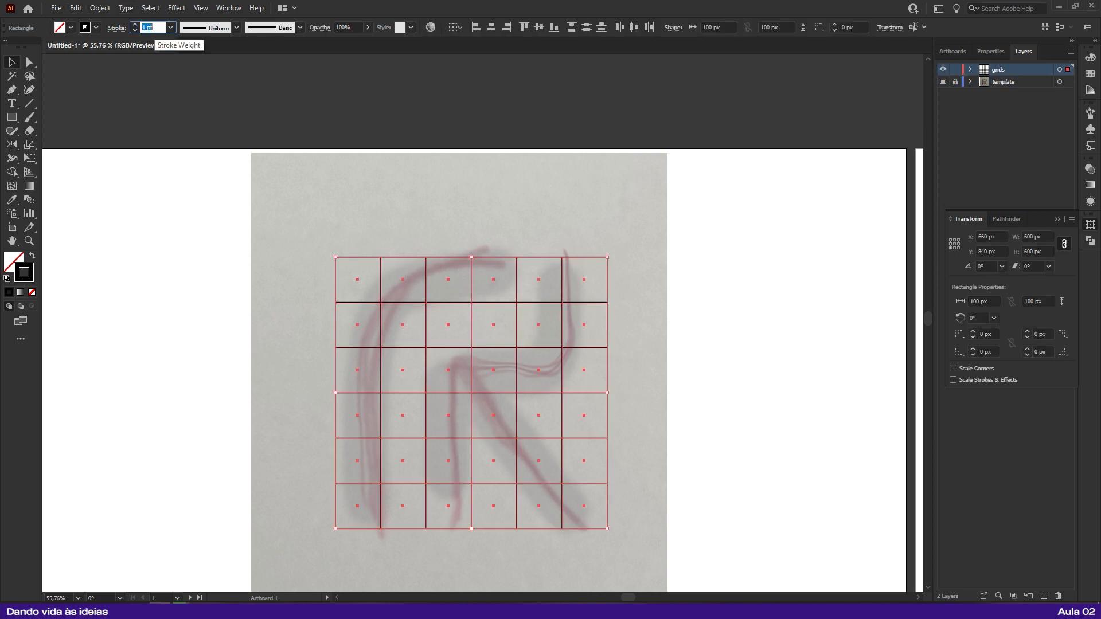
key("Return")
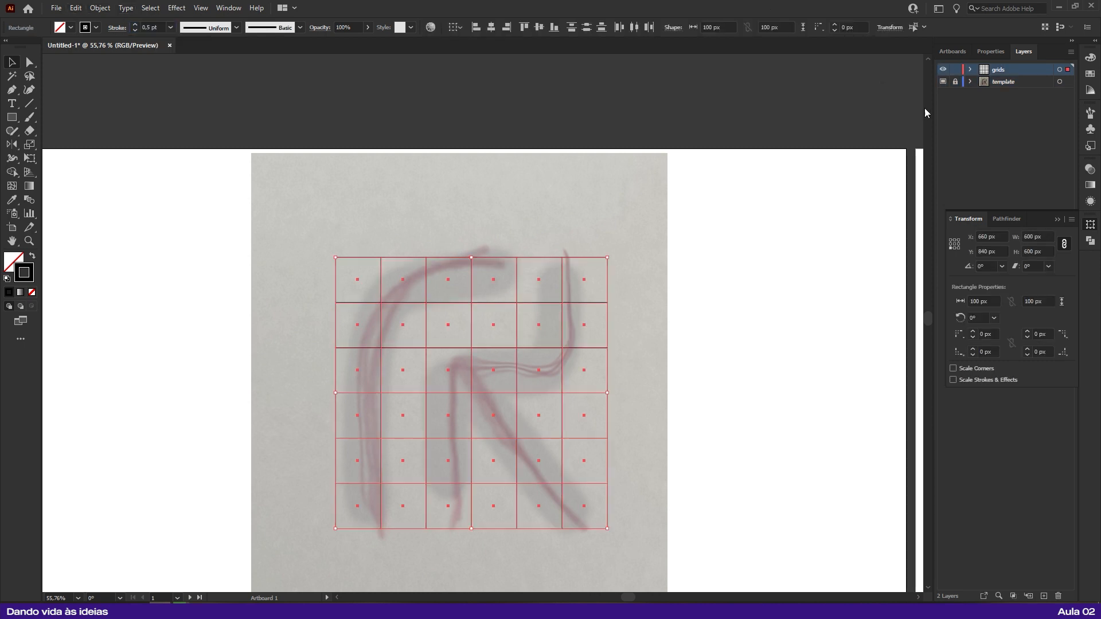
left_click(955, 70)
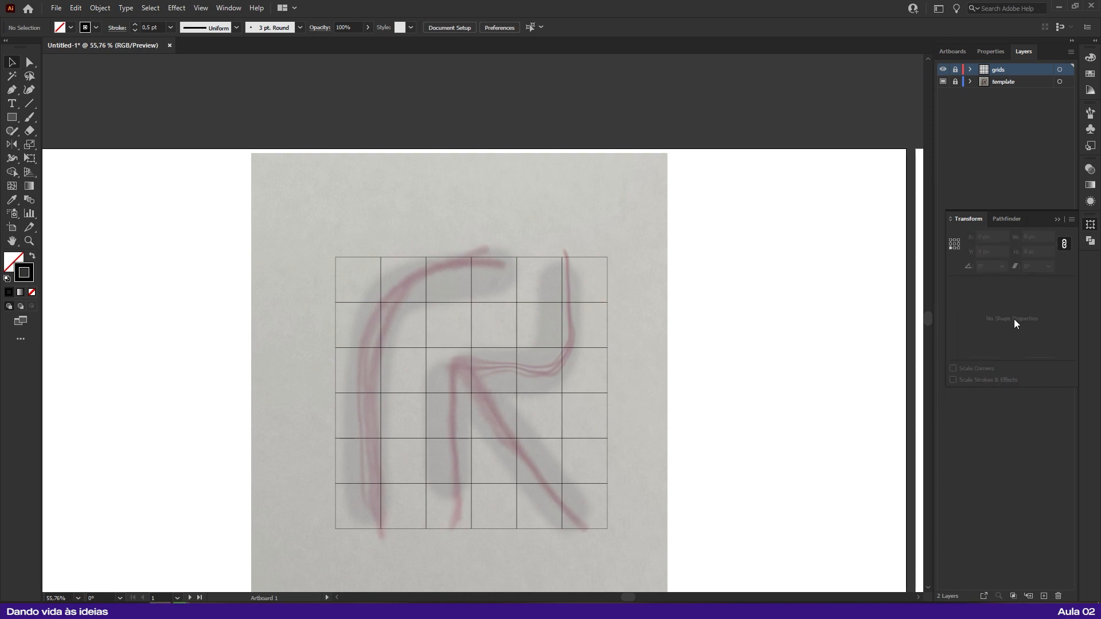
Step: On a new layer, draw a 100 × 600 px rectangle with a 2 pt stroke over the grid's first column
left_click(1043, 596)
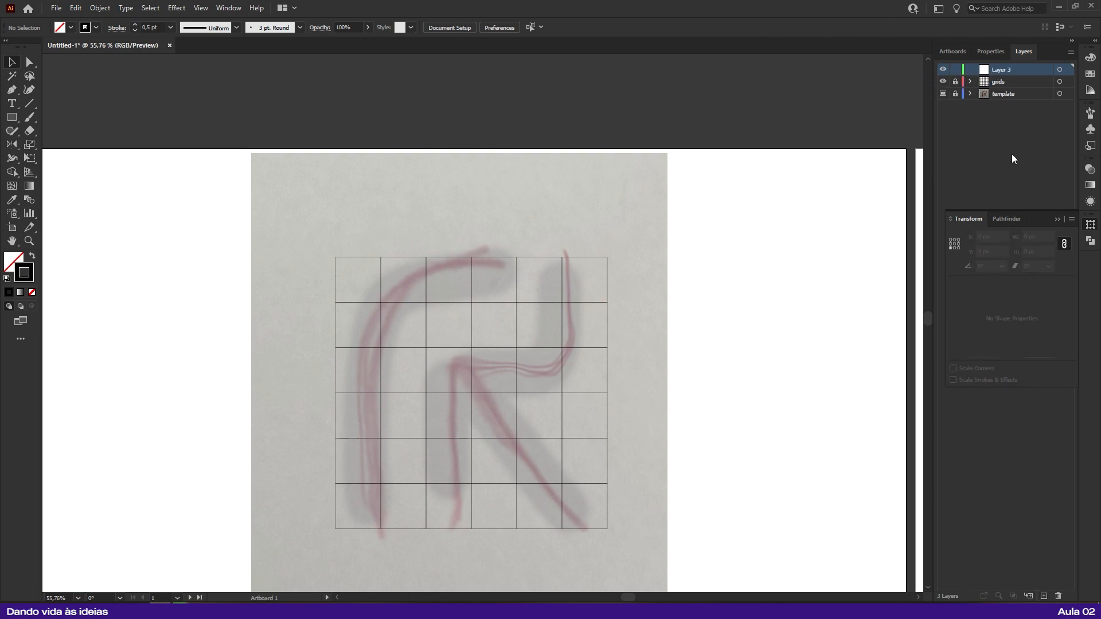
left_click(1058, 217)
key("m")
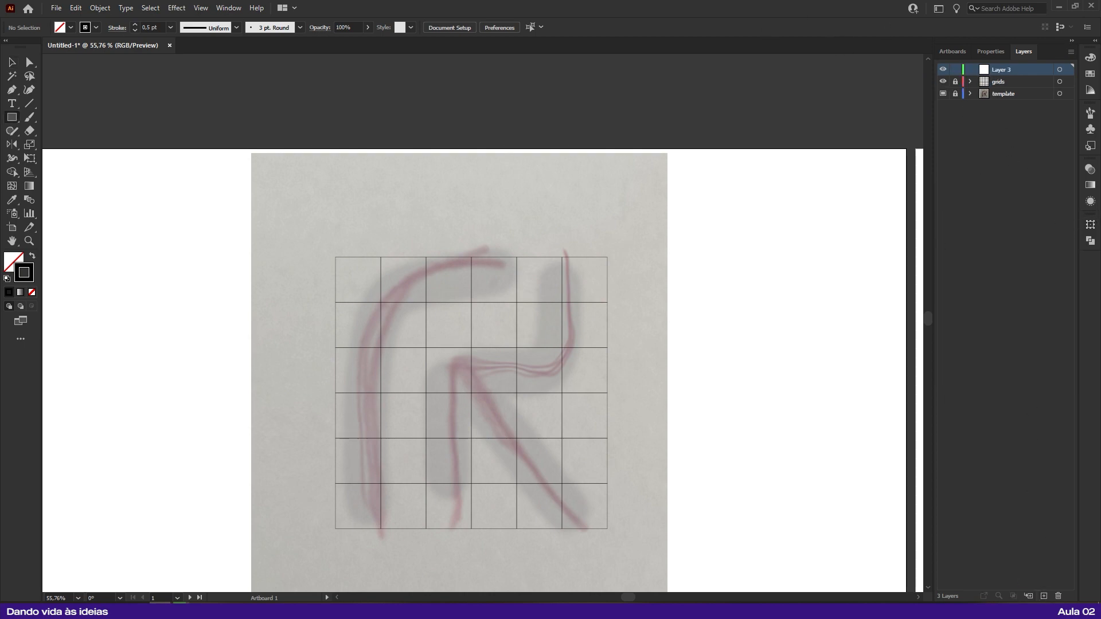
left_click(151, 27)
type("2")
key("Return")
left_click_drag(335, 257, 380, 528)
Step: Copy the vertical bar onto the third column, shortened to its lower four cells, and at full height straddling the fifth and sixth columns
key("v")
left_click_drag(358, 393, 448, 393)
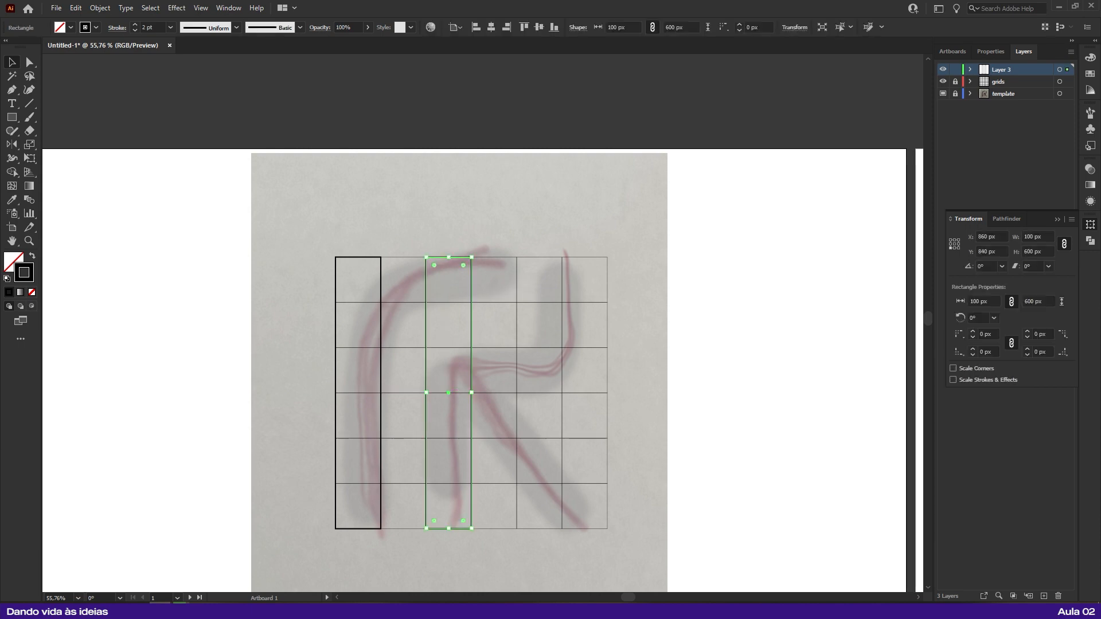
left_click_drag(449, 256, 448, 347)
left_click(404, 371)
left_click_drag(358, 393, 562, 393)
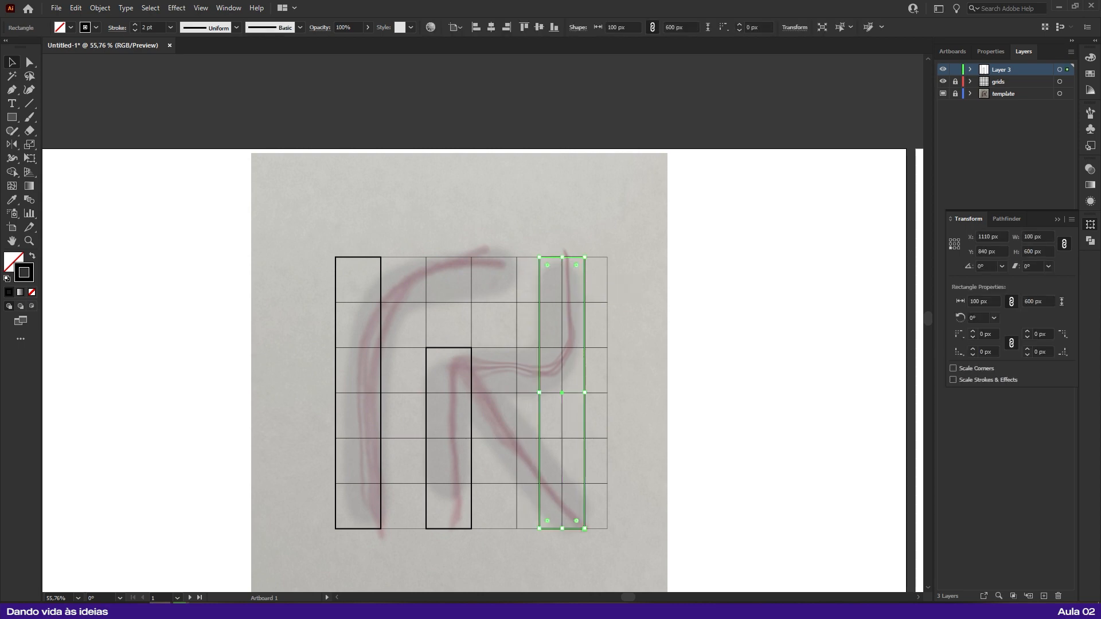
left_click(499, 326)
Step: Draw a horizontal rectangle in the grid's top row, one cell high, from the middle of the first column to the middle of the fourth
key("m")
left_click_drag(358, 303, 494, 280)
key("v")
key("ctrl+shift+a")
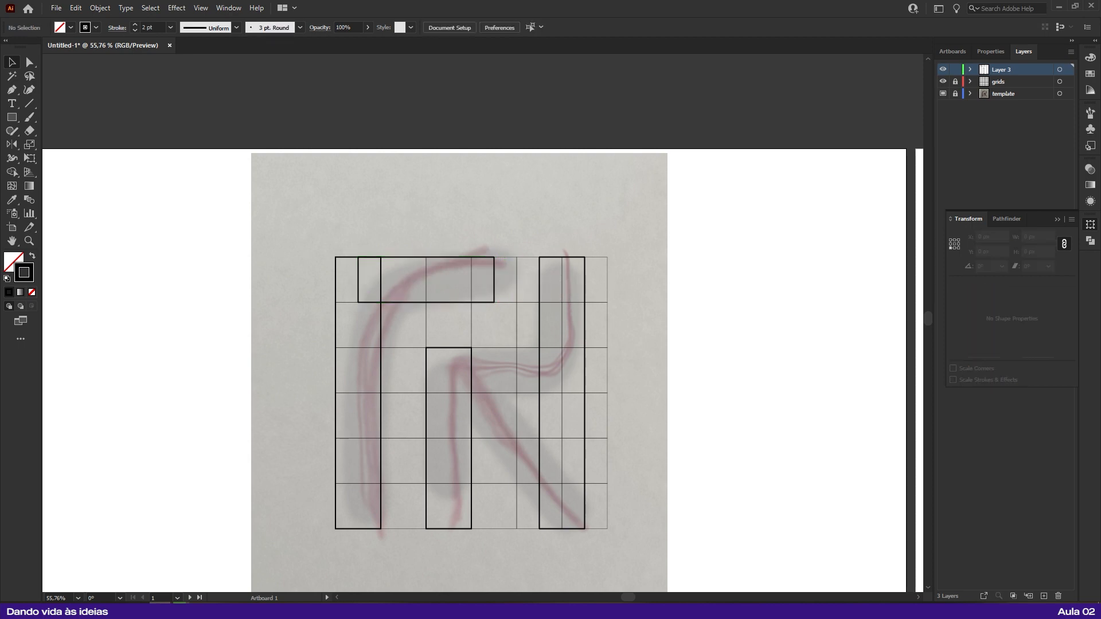
Step: Copy the horizontal bar into the third row and resize it to 350 px, from the third column's left edge to the last bar's right edge
left_click_drag(425, 279, 426, 370)
left_click_drag(357, 370, 426, 370)
left_click_drag(494, 370, 585, 369)
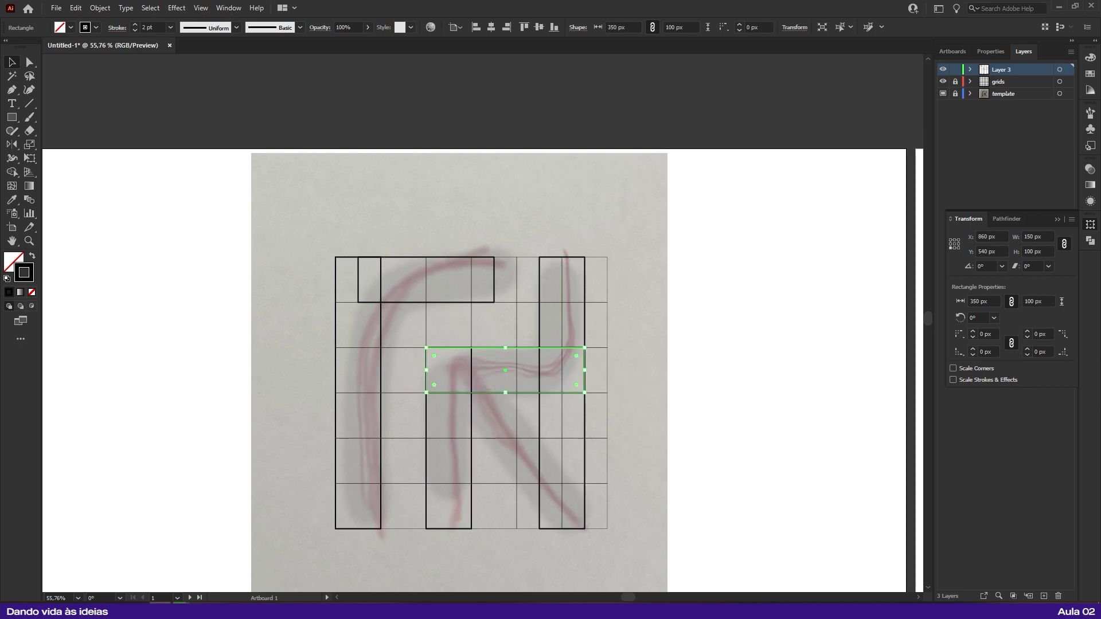
key("ctrl+shift+a")
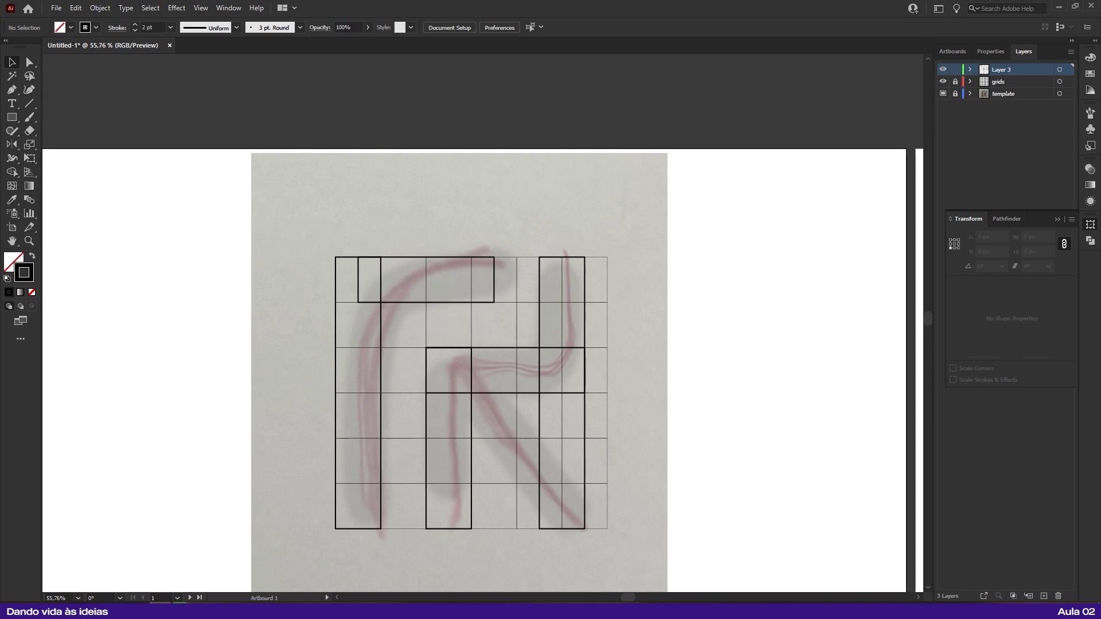
Step: Draw a 600 px circle with the Ellipse tool spanning the full width and height of the grid
key("l")
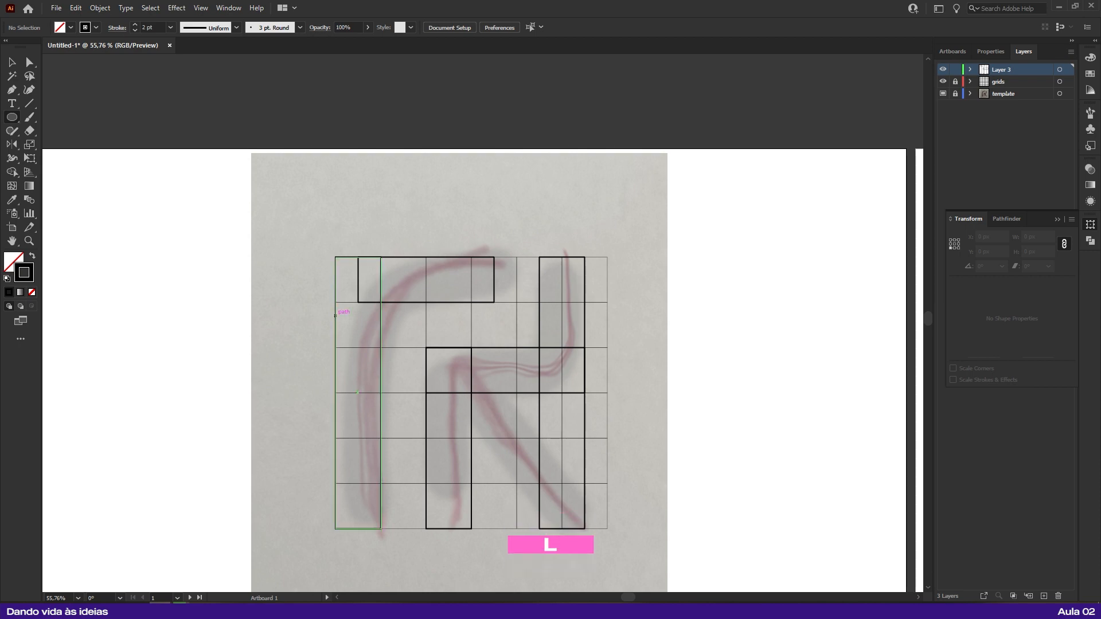
left_click_drag(336, 316, 607, 393)
key("v")
mouse_move(335, 392)
left_mouse_down()
mouse_move(351, 392)
mouse_move(335, 392)
left_mouse_up()
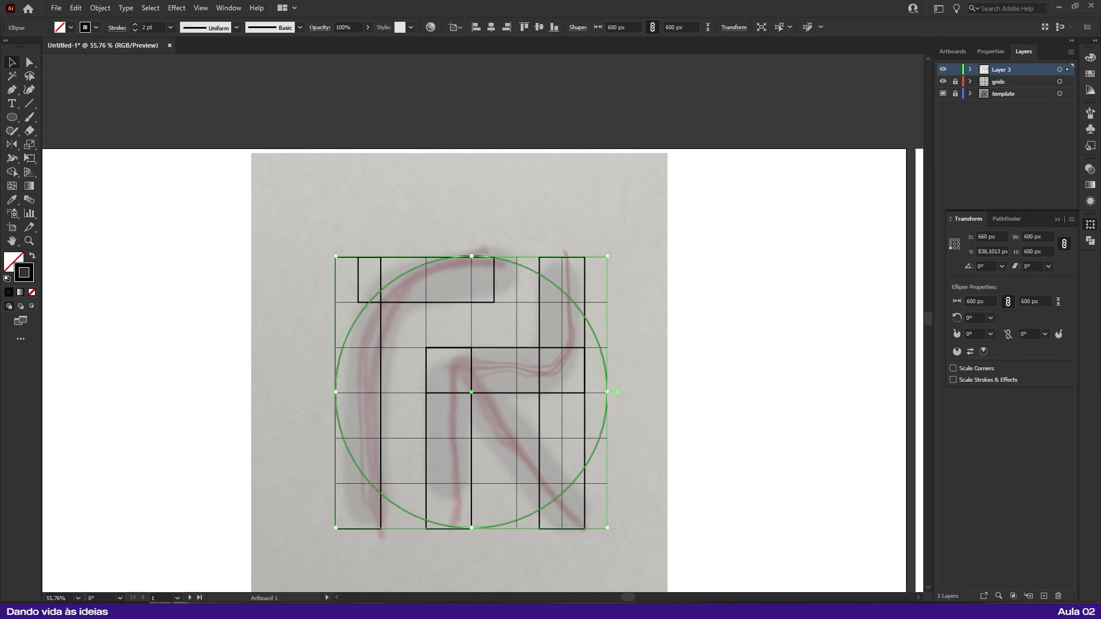
Step: Align the top of the circle with the top of the upper horizontal bar
mouse_move(507, 262)
left_mouse_down()
mouse_move(507, 272)
mouse_move(507, 261)
left_mouse_up()
left_click(520, 257)
left_click(515, 255)
left_click(500, 261)
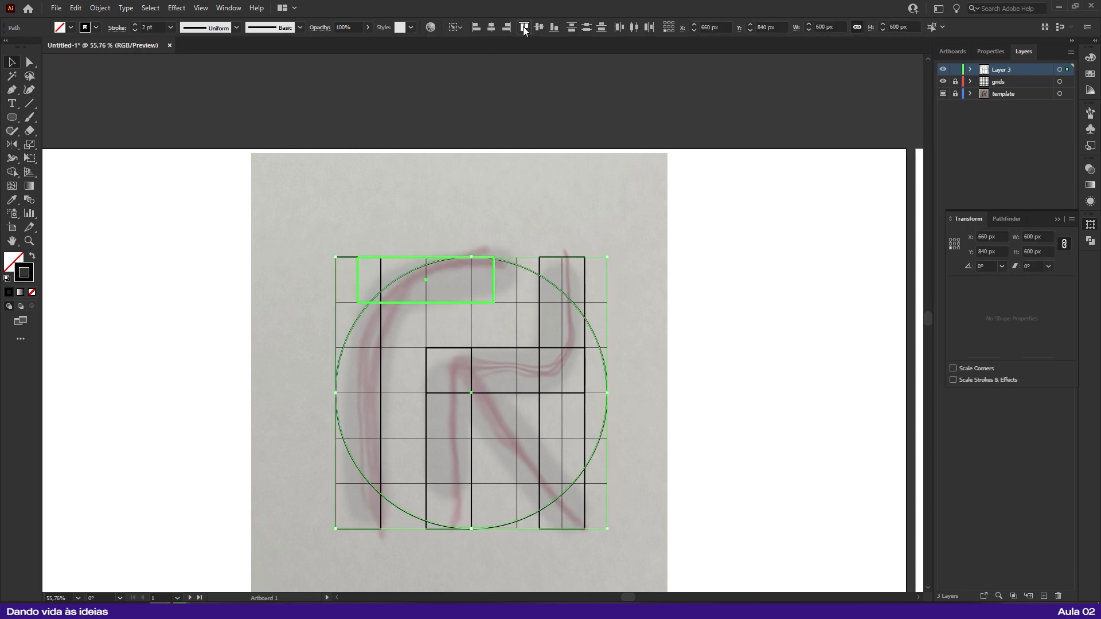
left_click(518, 240)
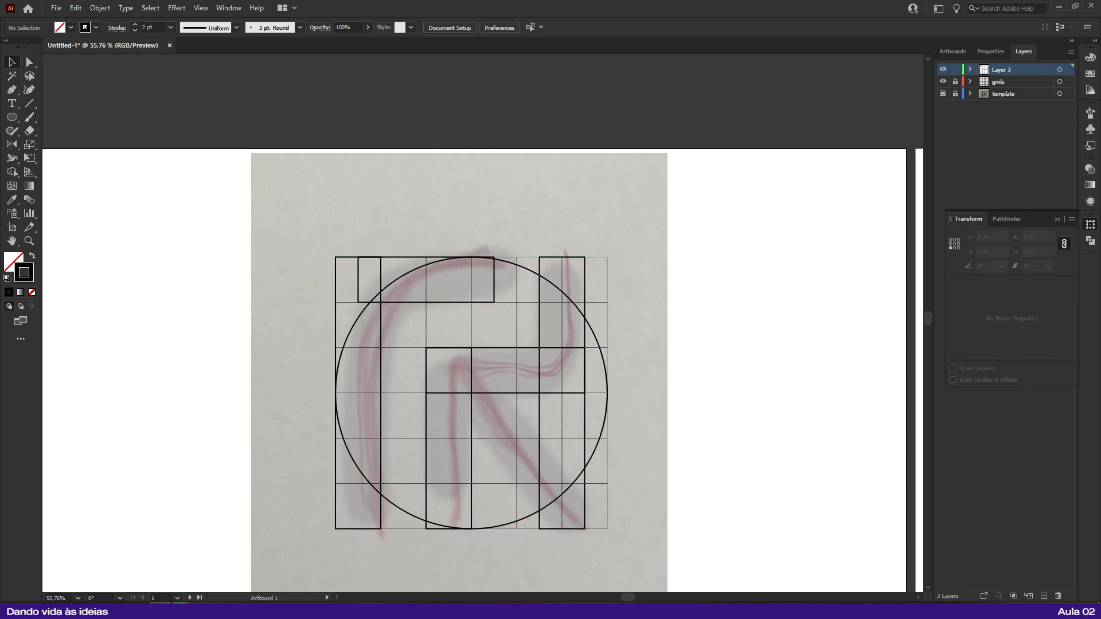
Step: Duplicate the 600 px circle in place and shrink the copy about its centre by one grid cell all round
left_click(516, 264)
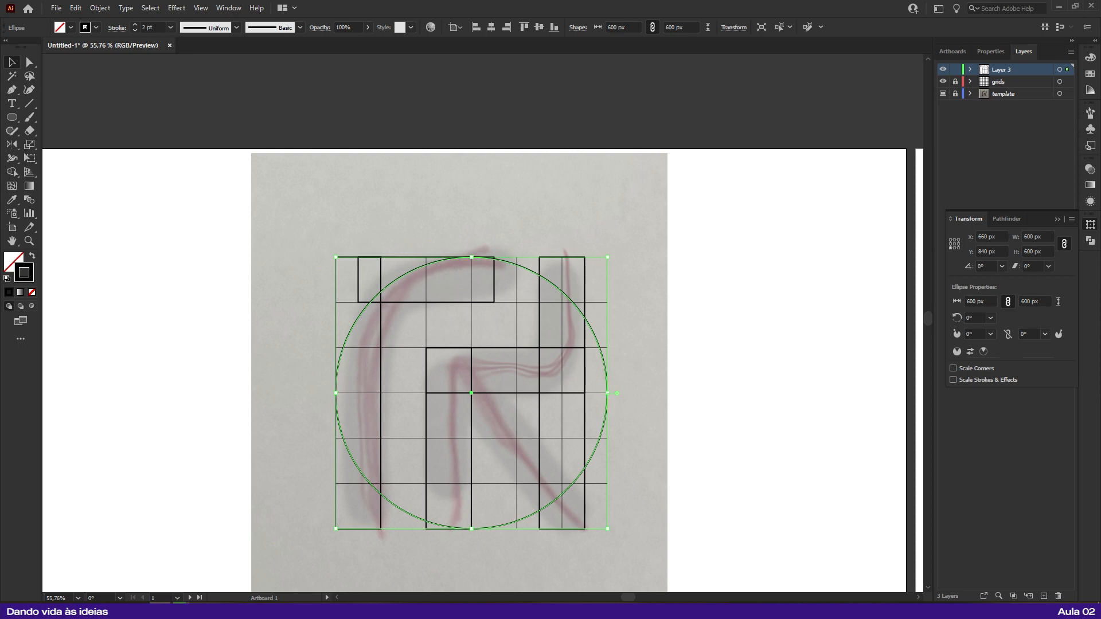
key("ctrl+shift+b")
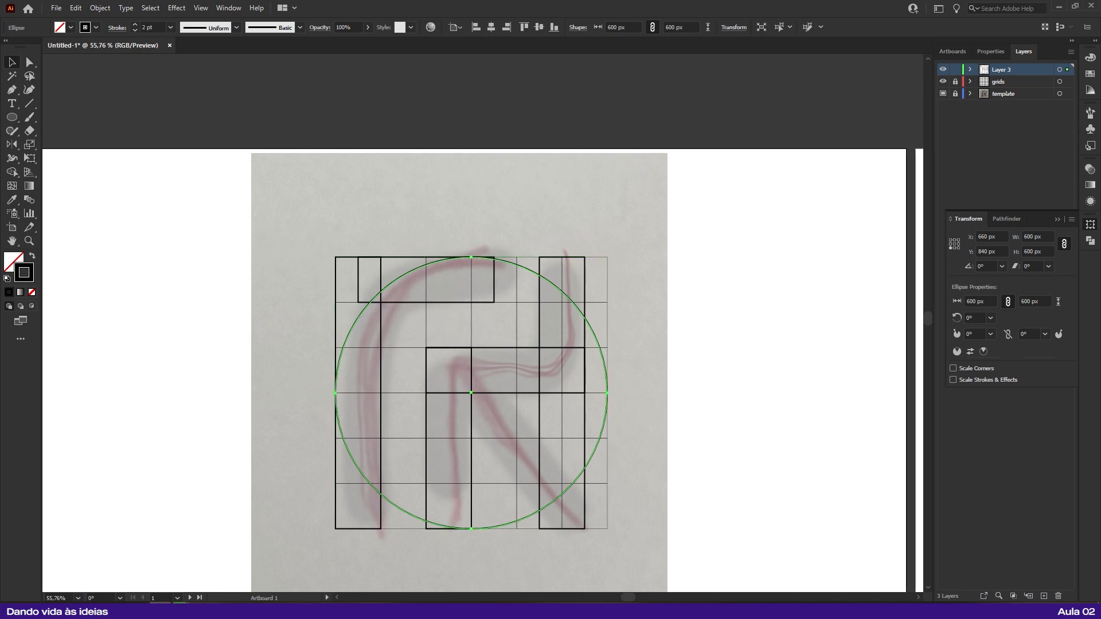
key("ctrl+f")
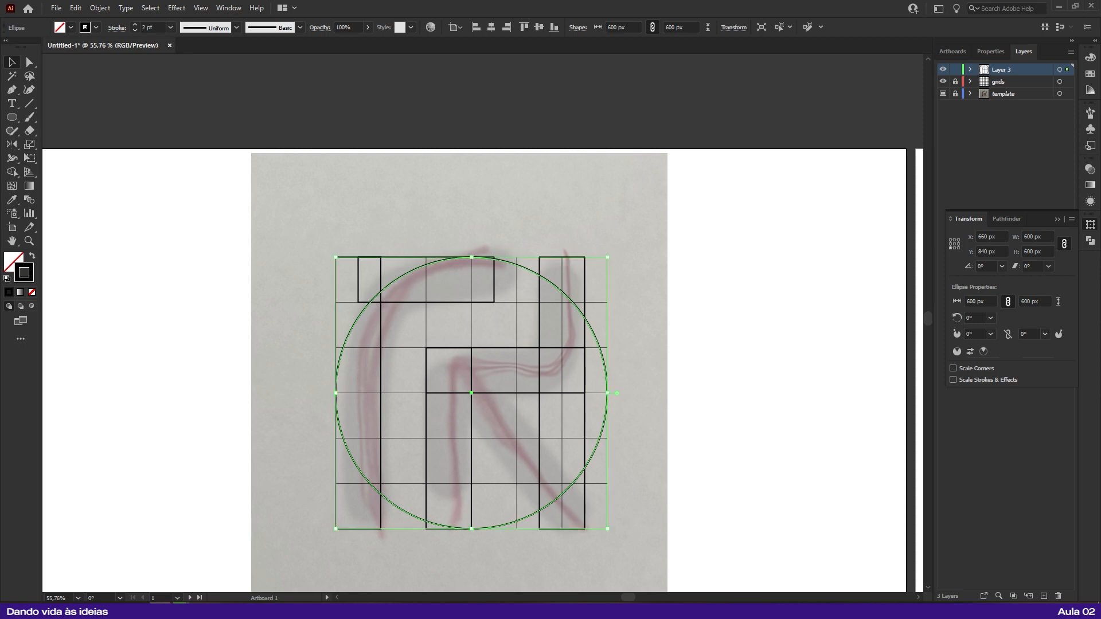
left_click_drag(472, 257, 472, 302)
key("ctrl+shift+a")
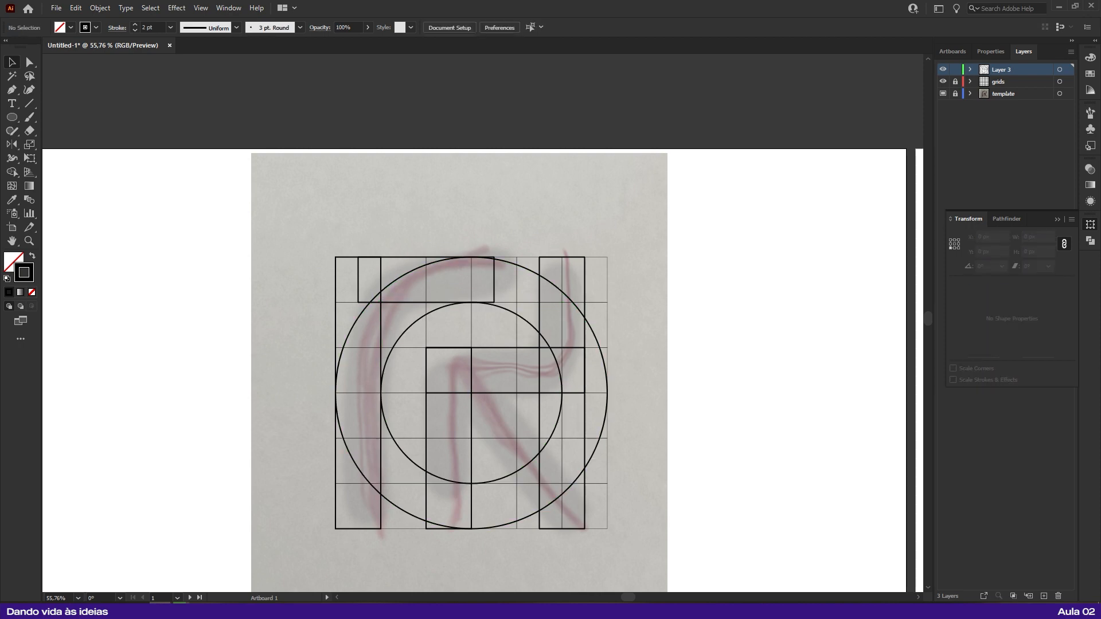
Step: Draw a 200 px circle tangent to the last vertical bar's outer edge and the lower edge of the third-row bar
key("l")
left_click_drag(584, 331, 571, 365)
key("v")
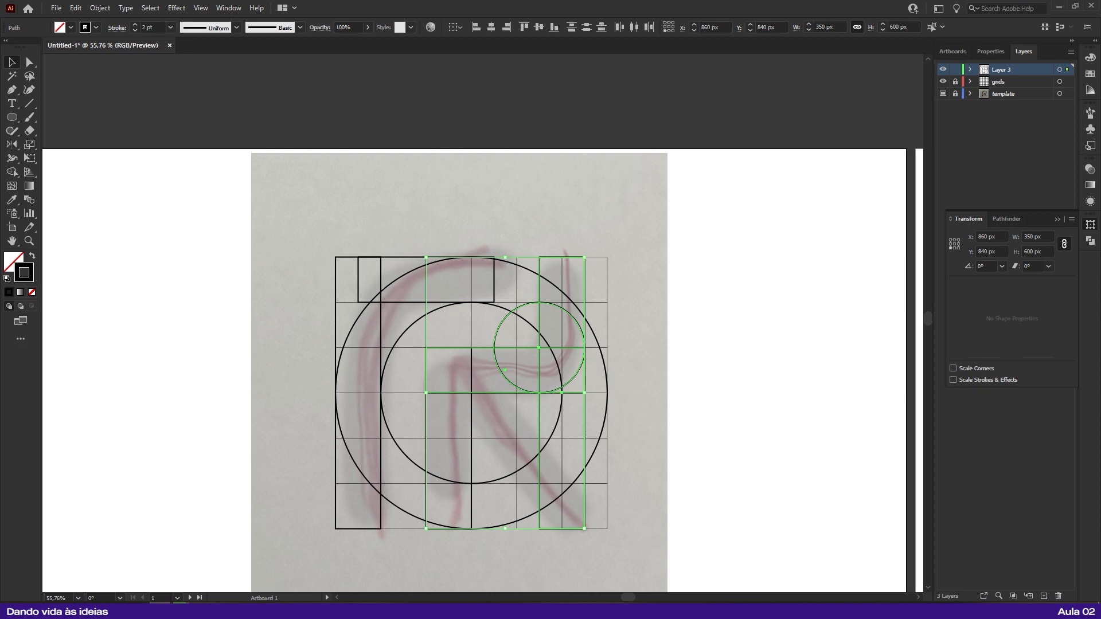
left_click(571, 367)
left_click(558, 388)
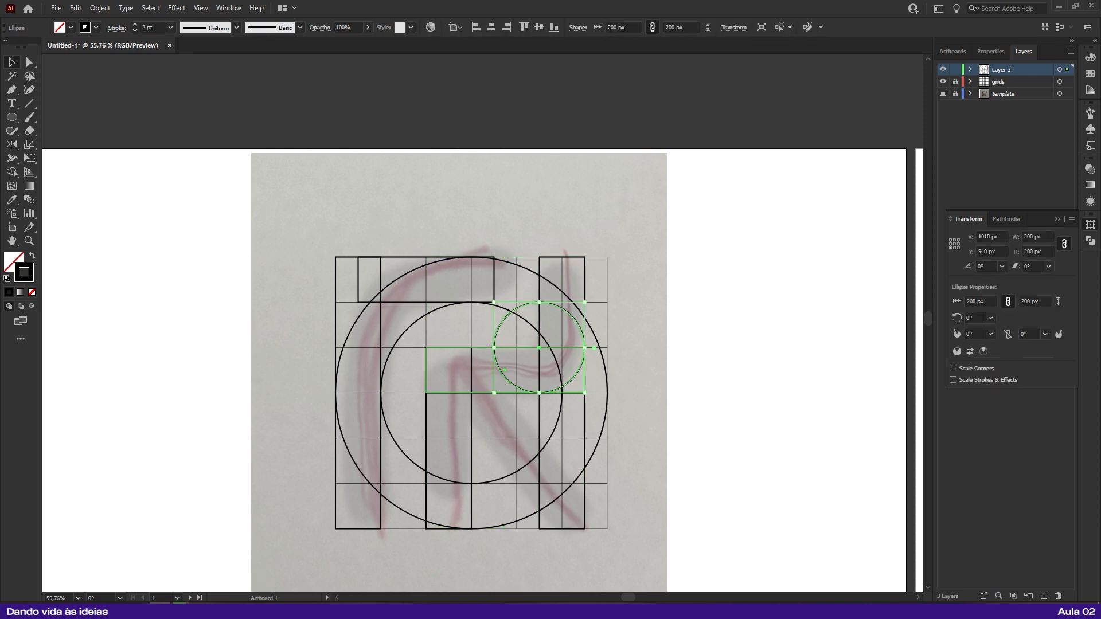
left_click(476, 348, "shift")
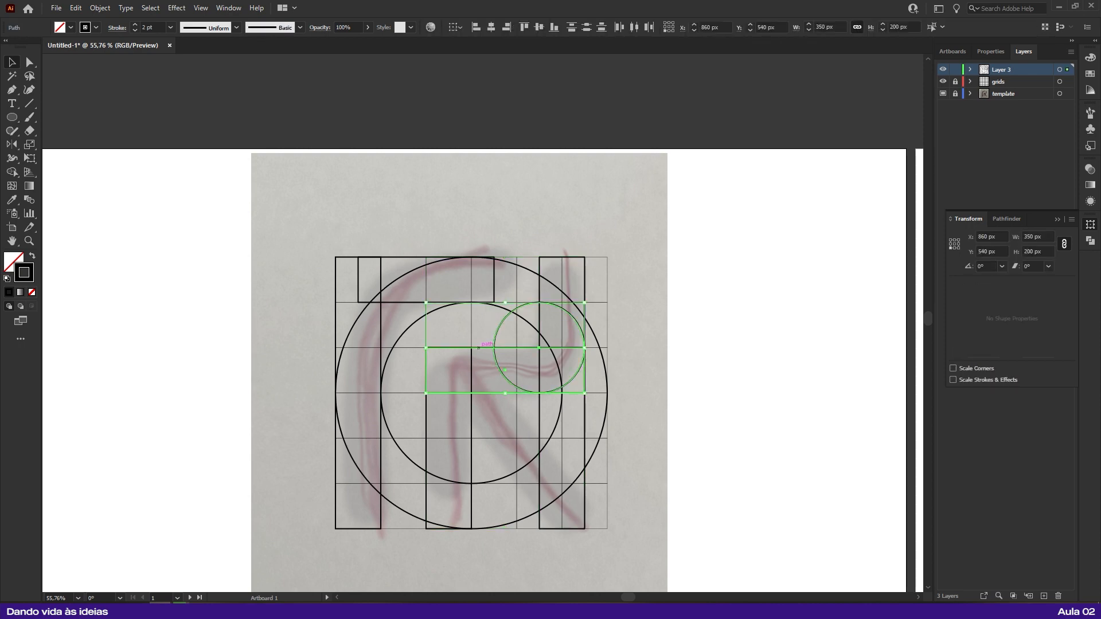
left_click(579, 138)
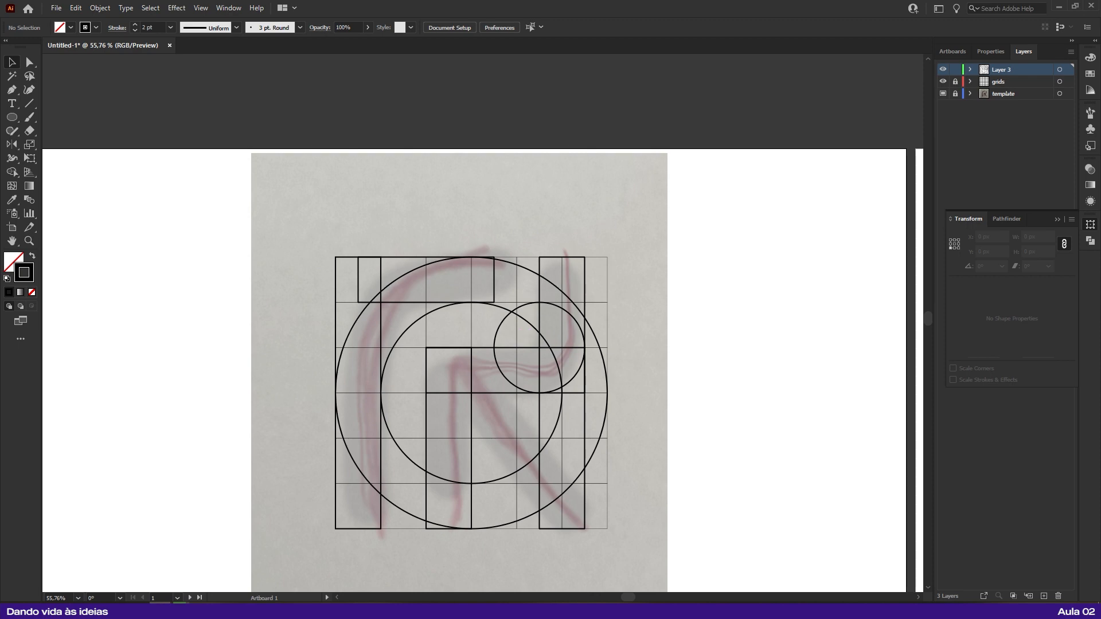
Step: Draw a 50 px circle in the inner corner between the last vertical bar and the third-row bar, resting on the bar's upper edge
key("l")
left_click_drag(538, 317, 528, 348)
key("v")
scroll(520, 346, "up", 5)
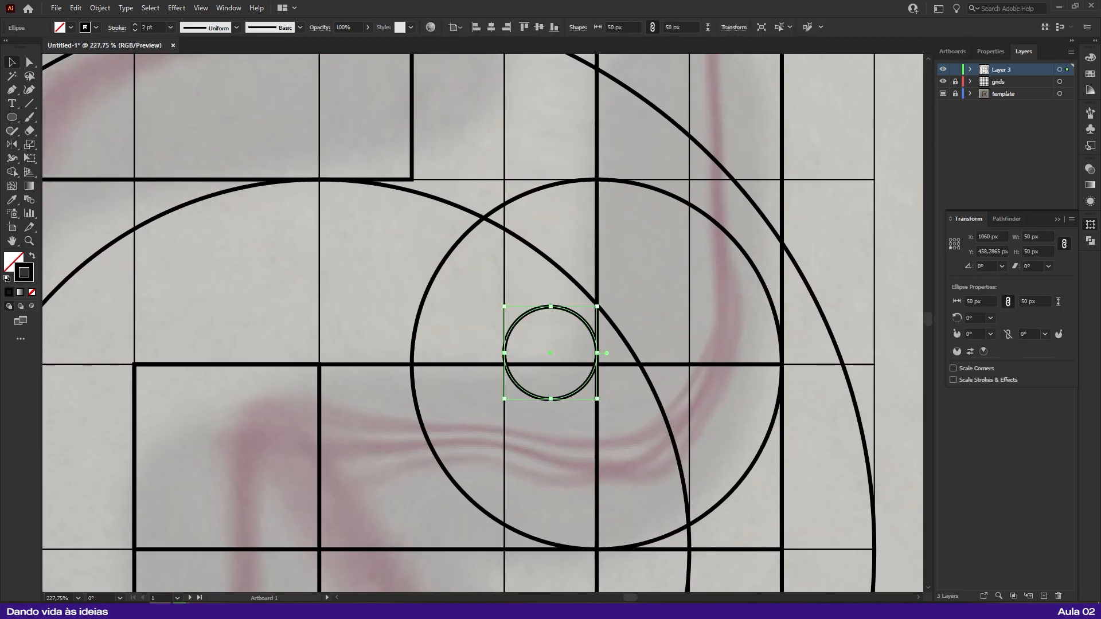
left_click_drag(584, 386, 585, 350)
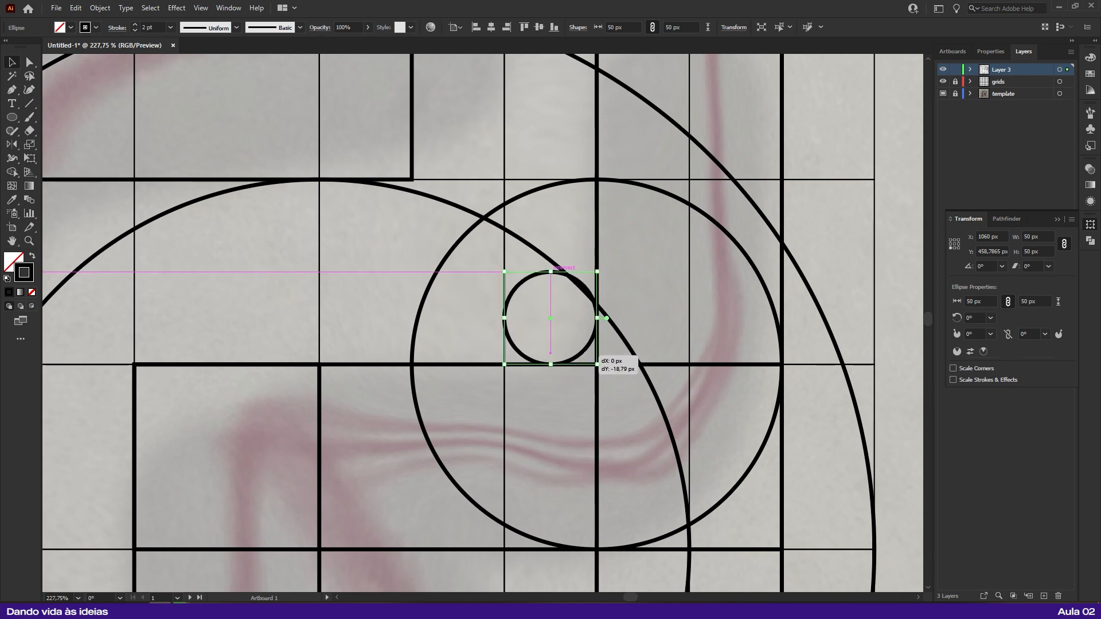
key("ctrl+shift+a")
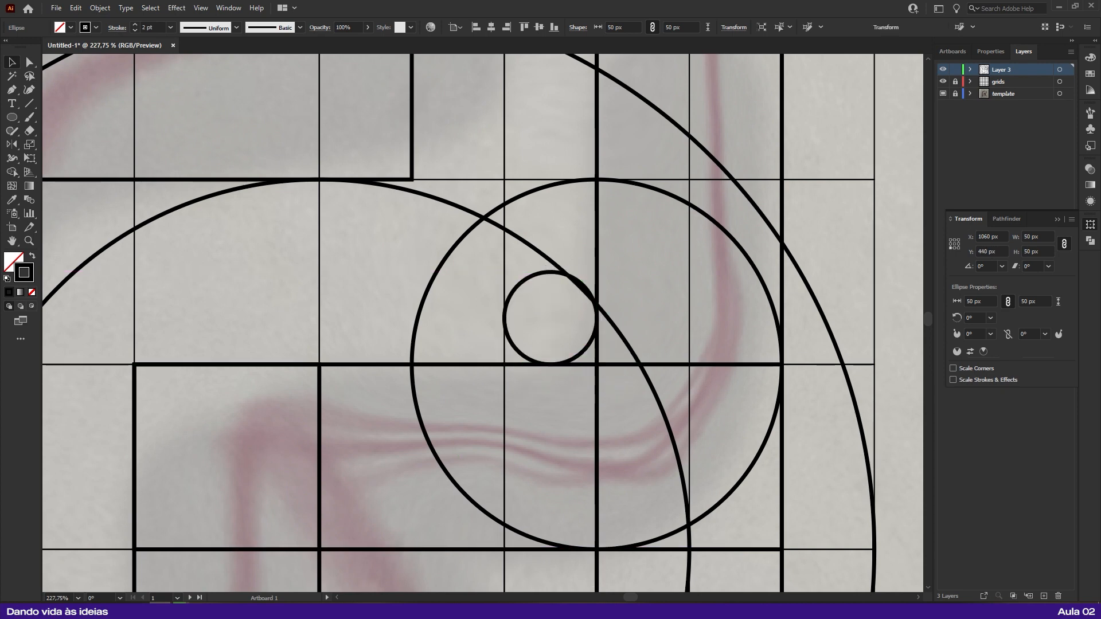
key("backslash")
mouse_move(134, 364)
left_mouse_down()
mouse_move(416, 364)
mouse_move(63, 365)
mouse_move(222, 364)
left_mouse_up()
key("v")
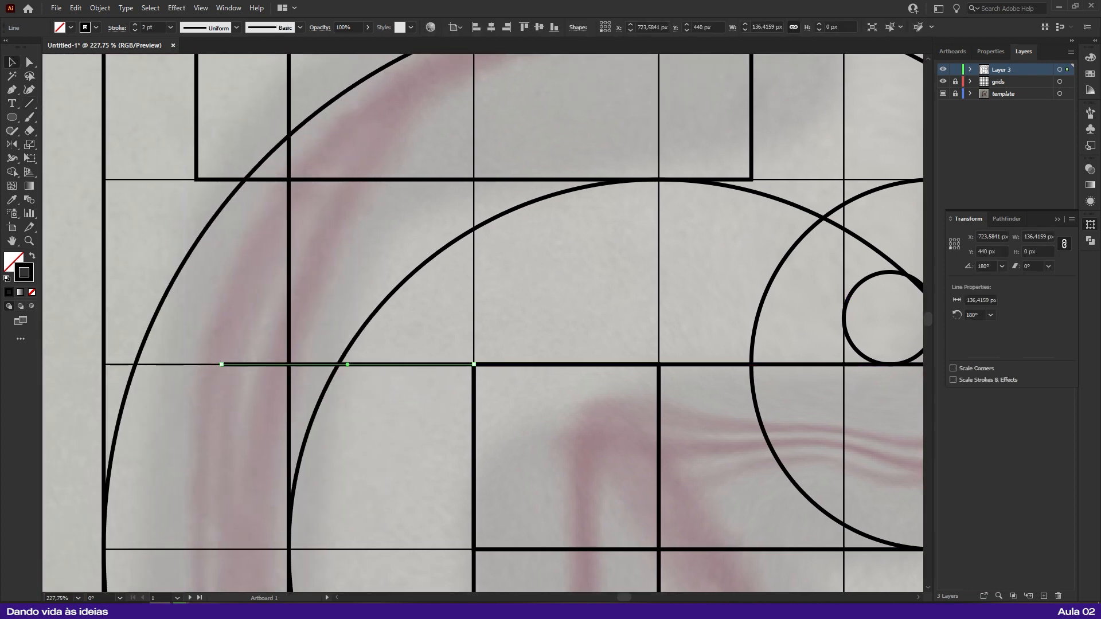
left_click(844, 297, "shift")
left_click(348, 364)
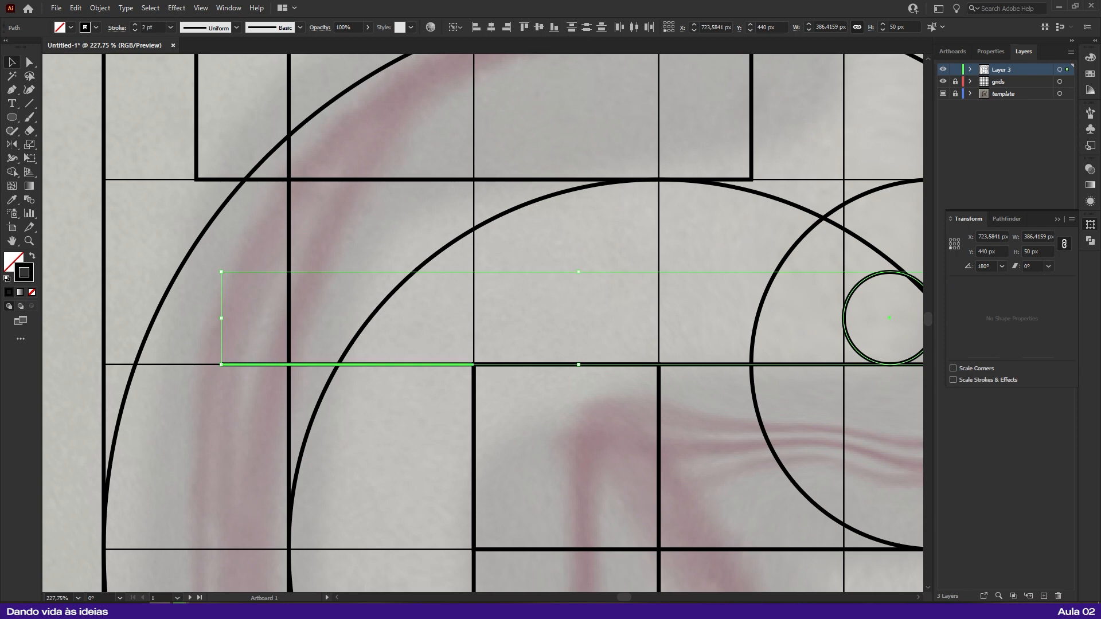
left_click(436, 313)
left_click(390, 364)
key("ctrl+shift+a")
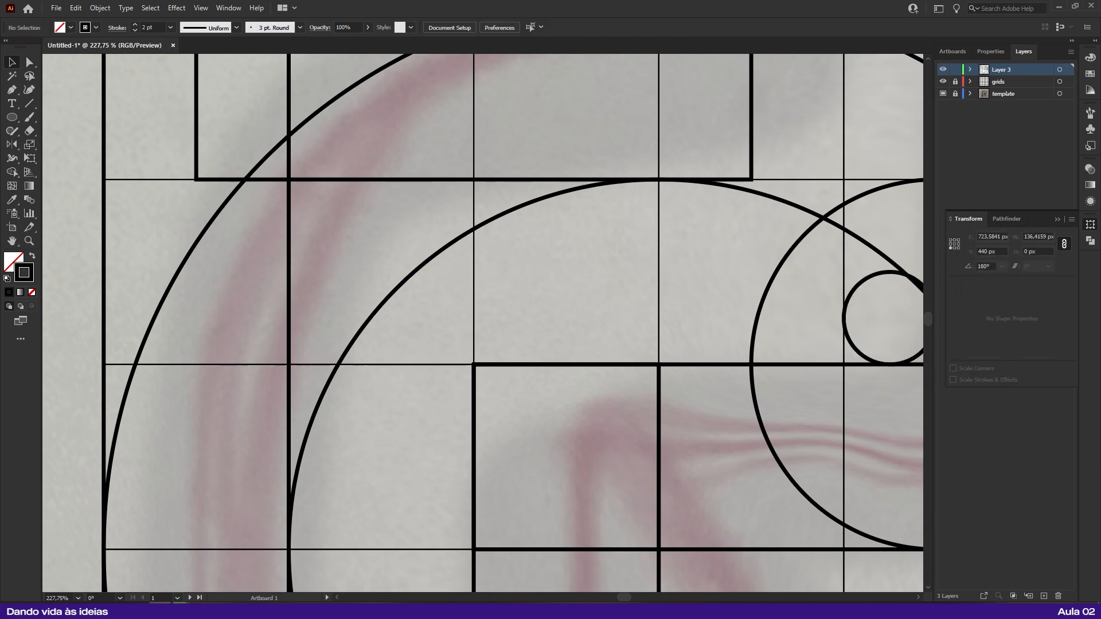
Step: Copy the 200 px circle so that the copy is centred on the middle of the grid
key("ctrl+0")
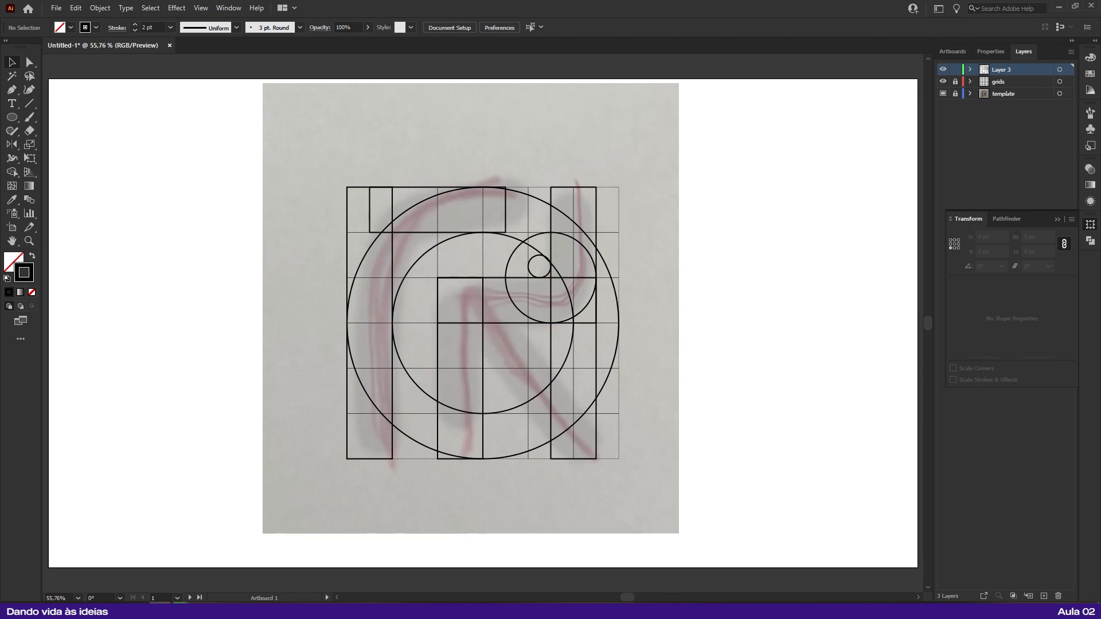
left_click_drag(551, 278, 482, 322)
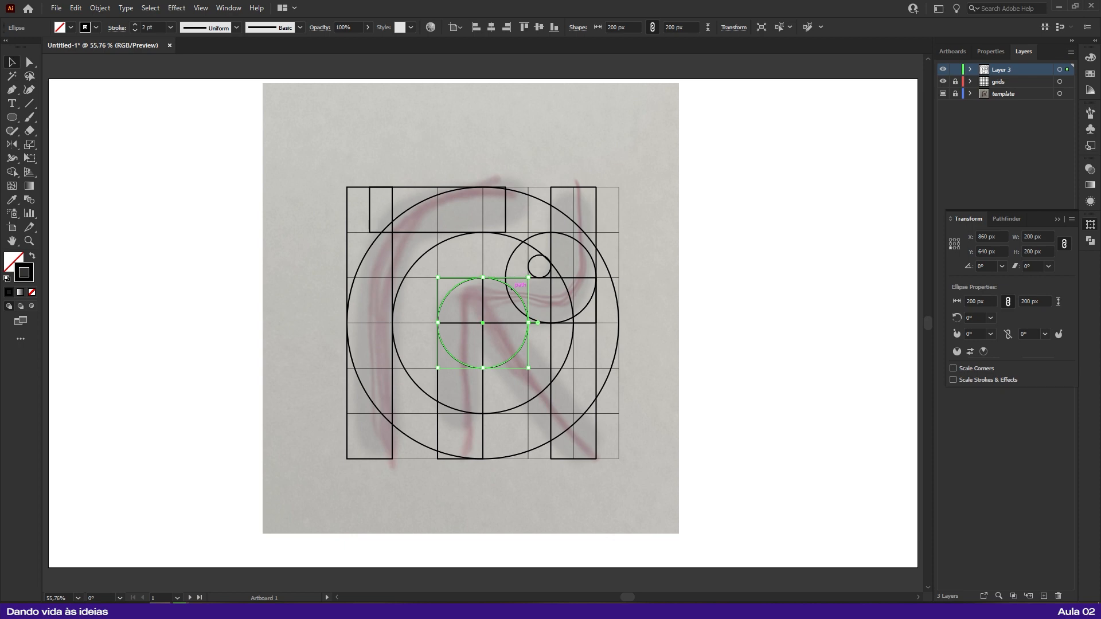
left_click(506, 297)
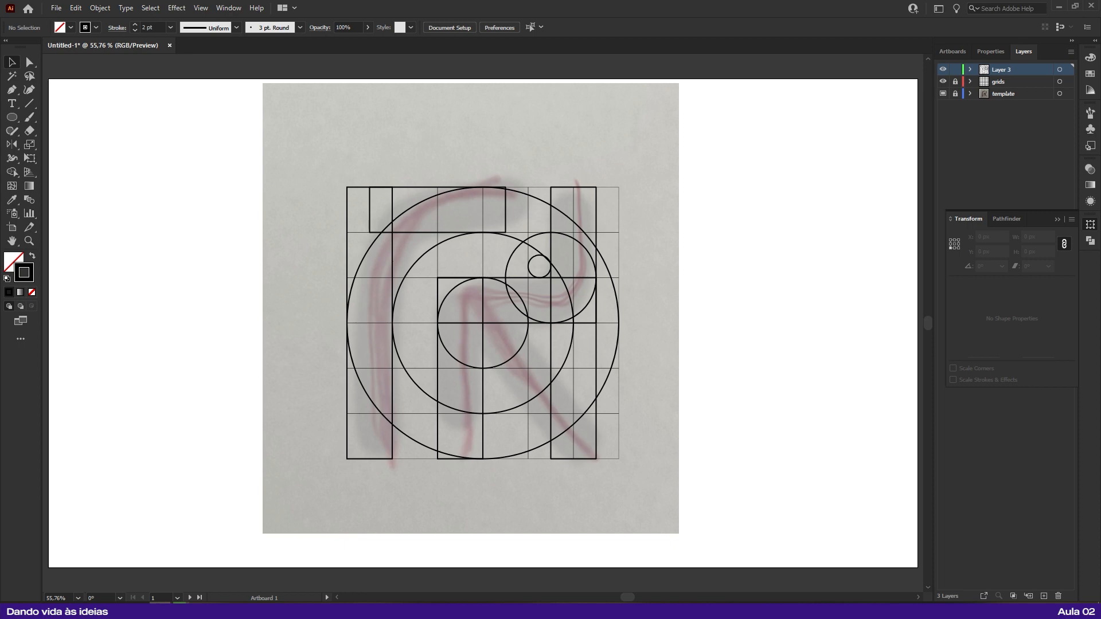
Step: Draw a circle about 42 px wide centred on the grid's lower-right corner, with a black fill and no stroke
key("l")
left_click_drag(619, 459, 629, 449)
key("shift+x")
key("v")
key("ctrl+shift+a")
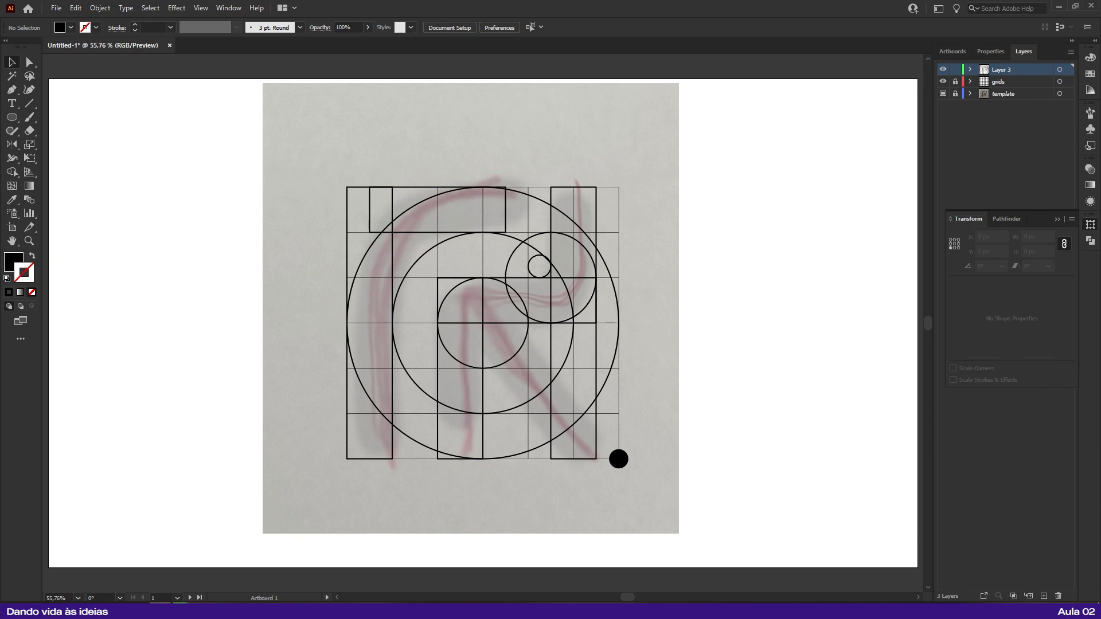
Step: Duplicate the central 200 px circle in place, resize the copy to 15 px and make it a solid black dot
left_click(512, 290)
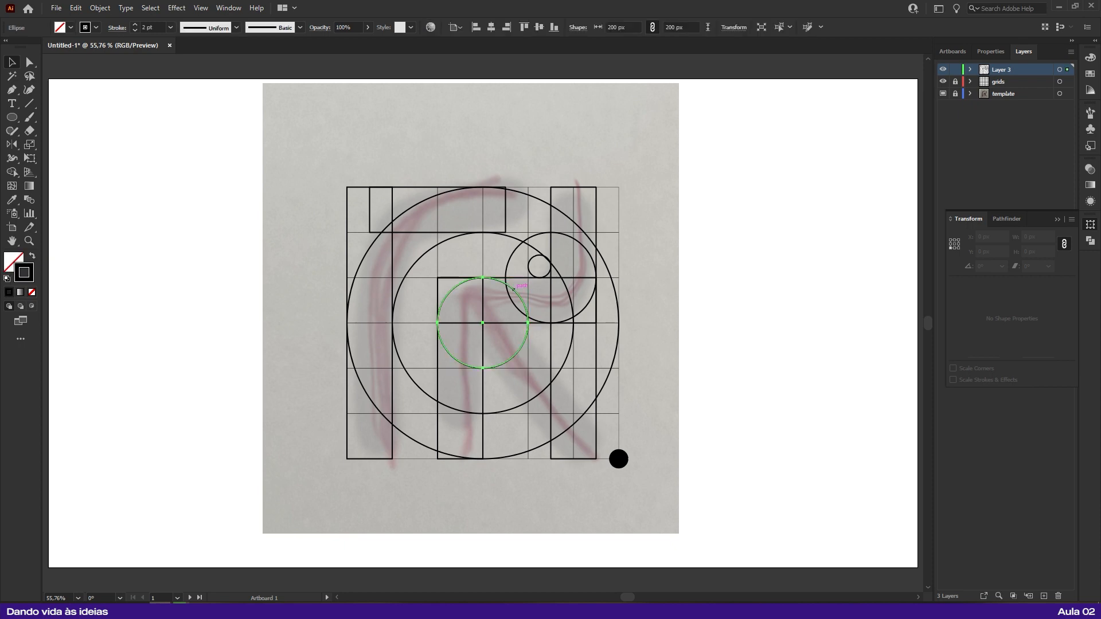
left_click(627, 27)
key("ctrl+a")
type("15")
key("Return")
key("shift+x")
Step: Set the black dot on the grid's lower-right corner to 15 px
left_click(619, 458)
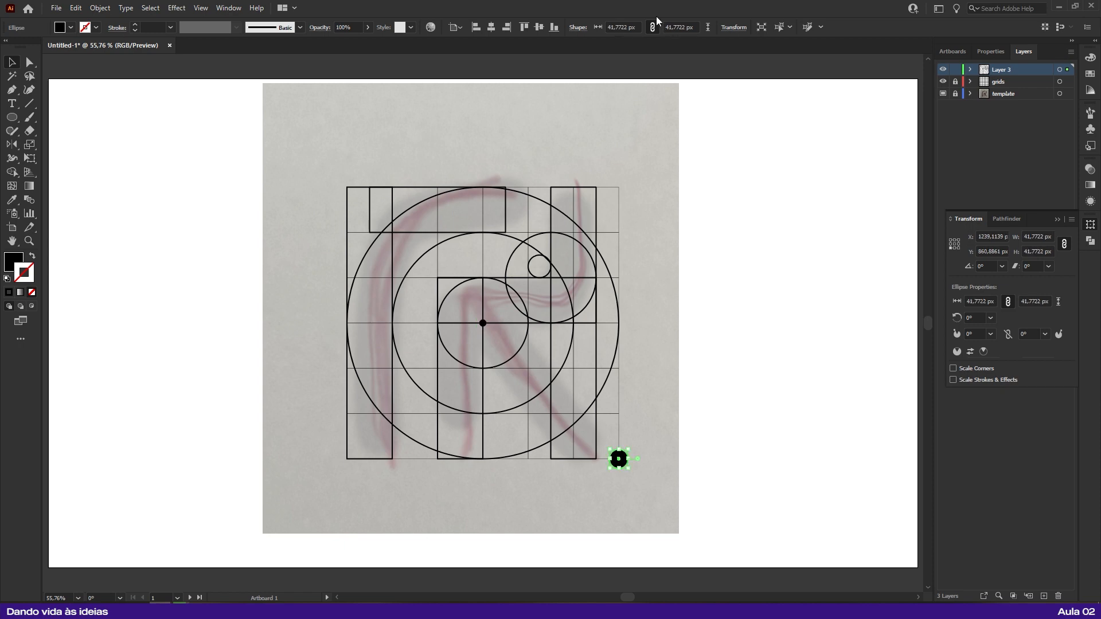
left_click(623, 27)
key("ctrl+a")
type("15")
key("Return")
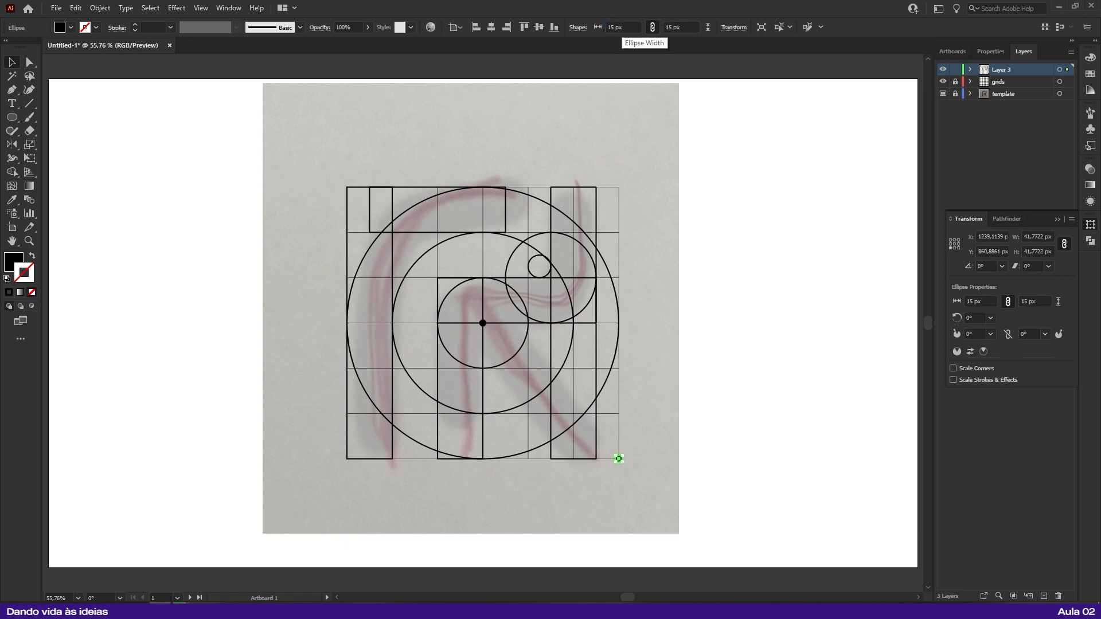
Step: Select the centre dot together with the corner dot and set both to 30 px
left_click(483, 323, "shift")
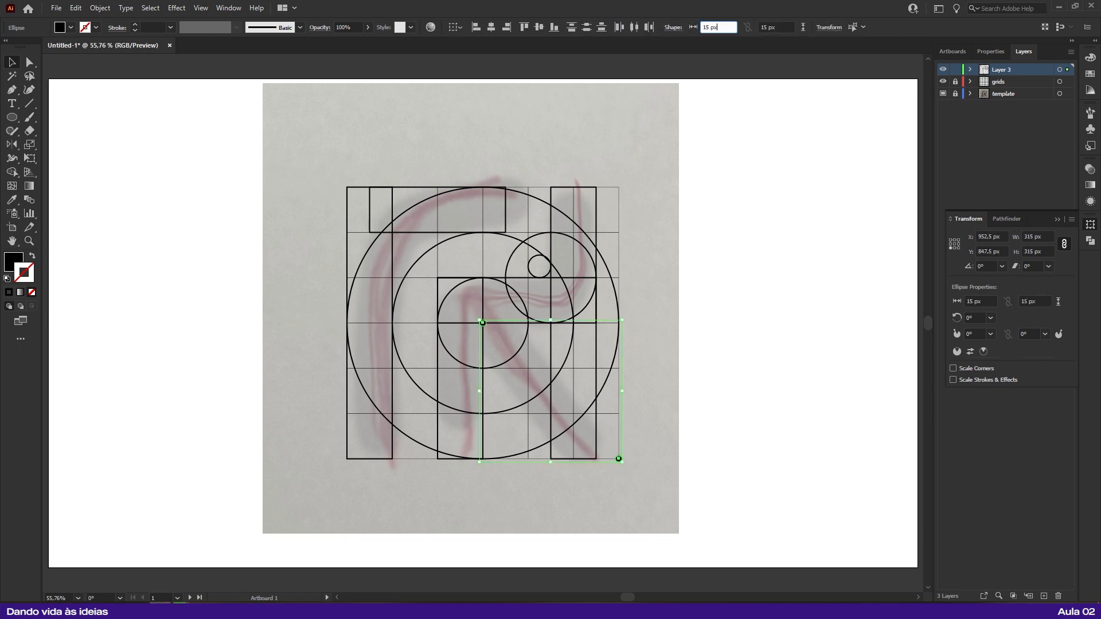
left_click(717, 27)
key("ctrl+a")
type("30")
key("Return")
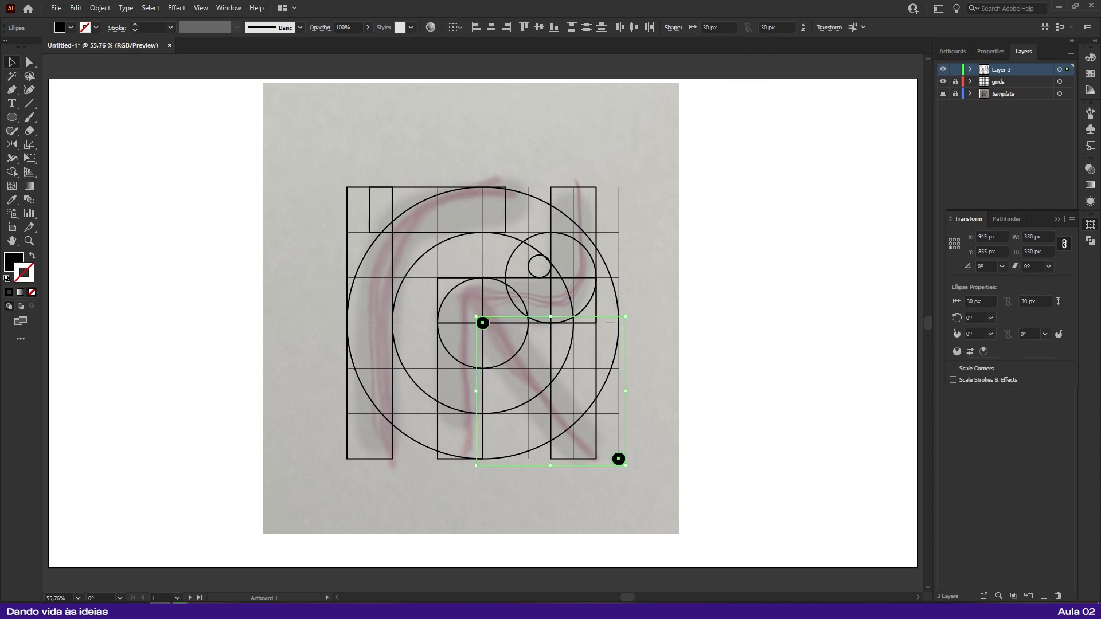
key("ctrl+shift+a")
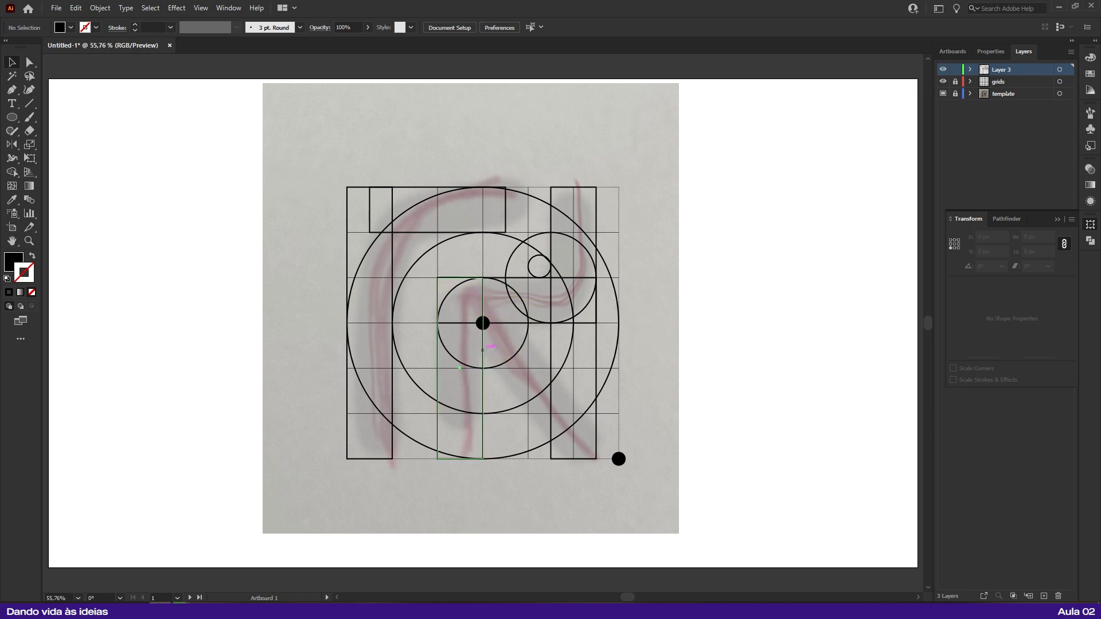
Step: Draw a 45° line about 189 px long beside the sketch and reflect a copy of it to form an upward peak
left_click(482, 356)
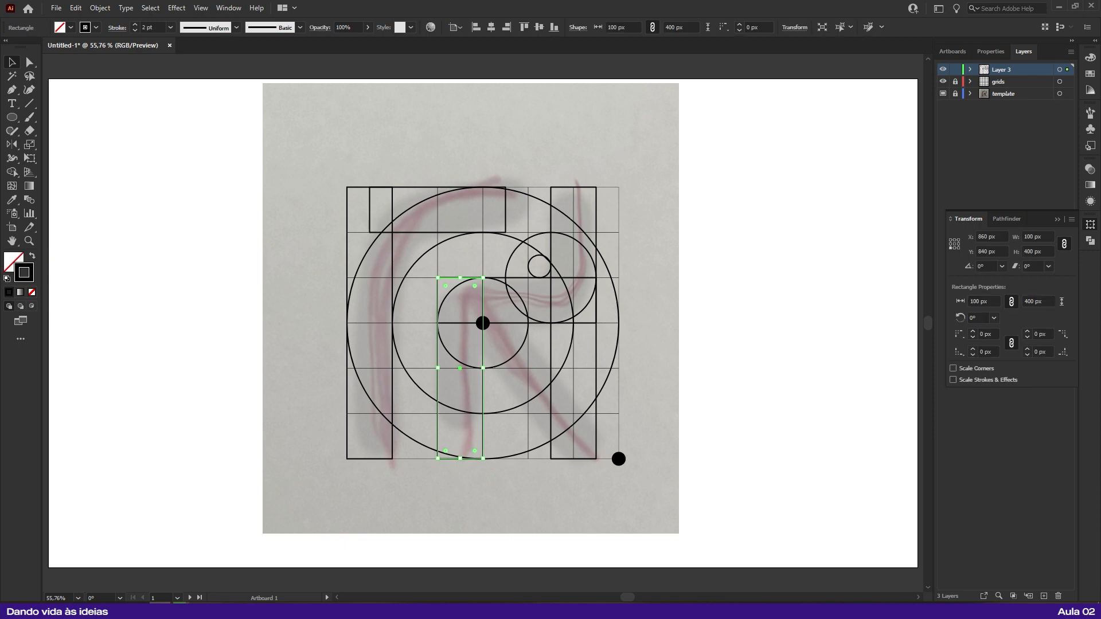
left_click(720, 255)
key("backslash")
mouse_move(720, 254)
left_mouse_down()
mouse_move(781, 195)
mouse_move(813, 244)
left_mouse_up()
key("o")
left_click(781, 195)
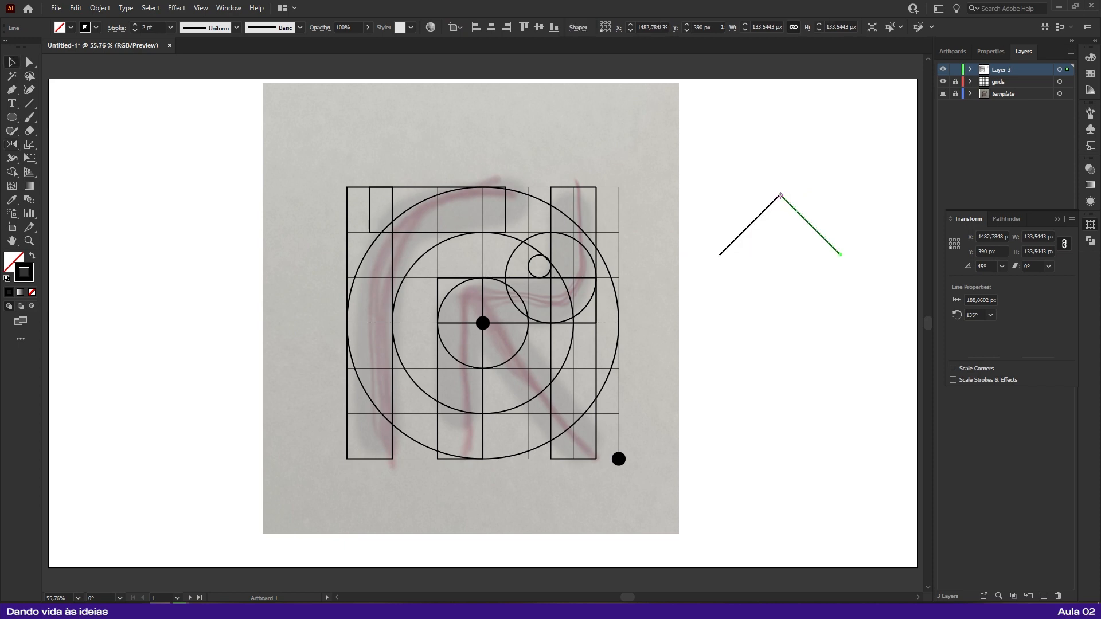
Step: Draw a vertical line straight down from the peak of the two diagonals to form an upward arrow
key("ctrl+shift+a")
key("backslash")
left_click_drag(780, 195, 779, 374)
key("ctrl+shift+a")
key("v")
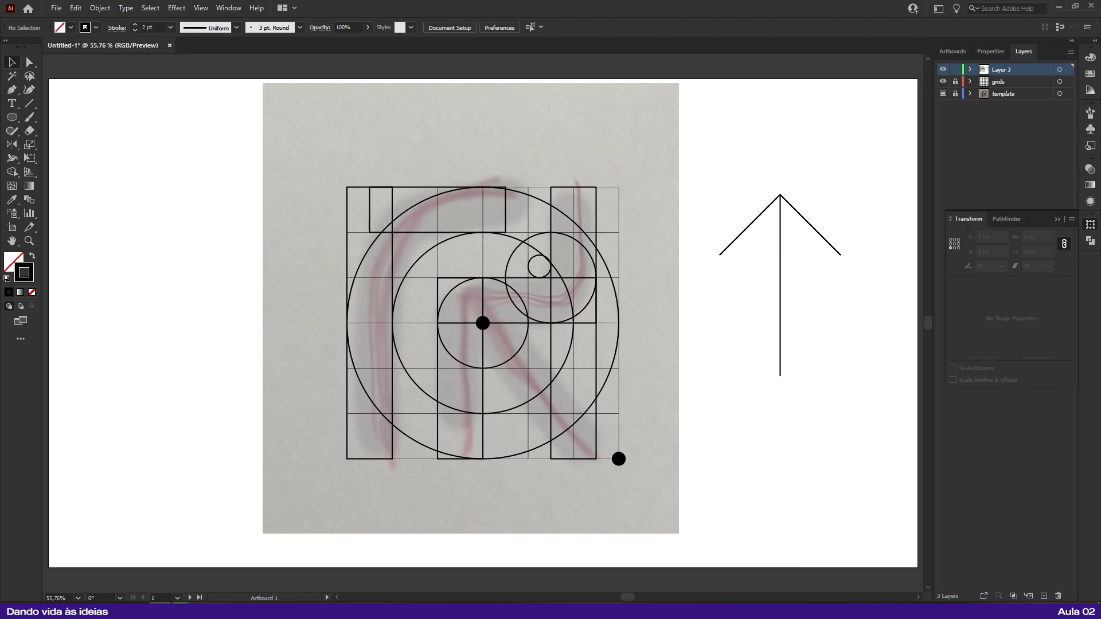
Step: Set the stroke weight of the arrow's three lines to 70 pt and delete the whole arrow
left_click_drag(751, 202, 831, 230)
double_click(154, 27)
type("50")
key("Return")
scroll(152, 27, "up", 3)
scroll(153, 27, "down", 1)
key("ctrl+shift+a")
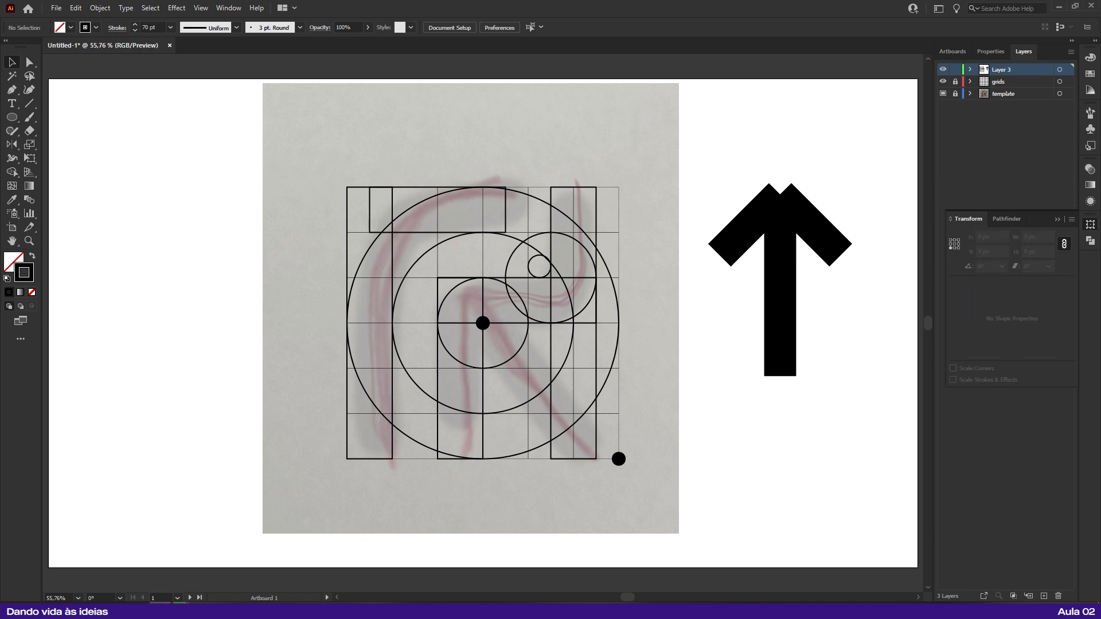
key("ctrl+a")
key("Delete")
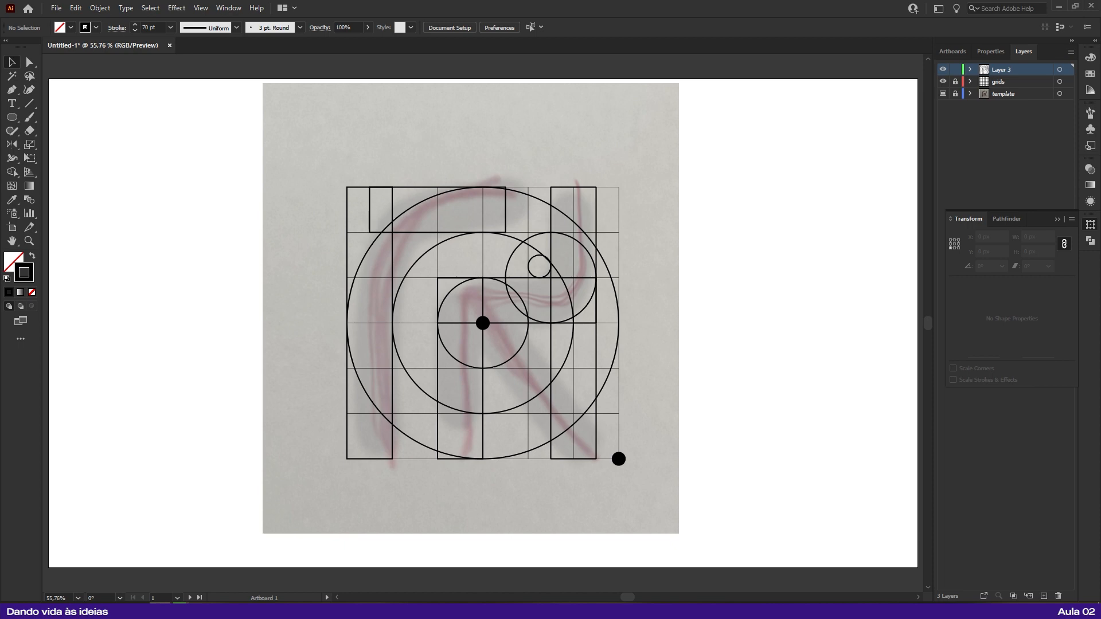
Step: Duplicate the black dot at the grid's centre in place and set the copy to 100 px
left_click(483, 323)
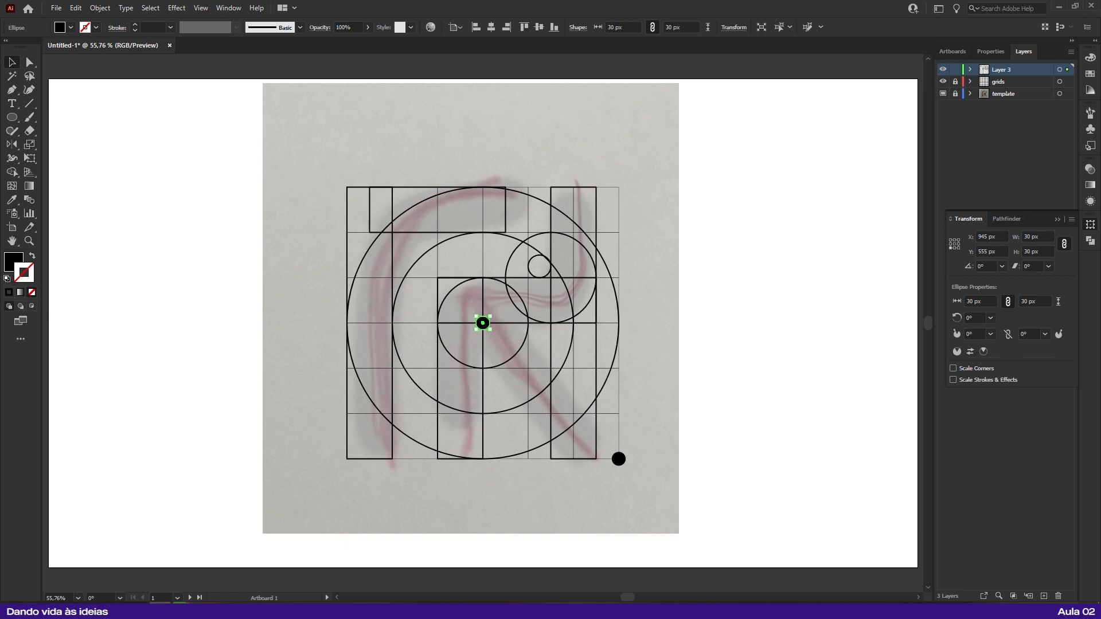
key("ctrl+c")
key("ctrl+f")
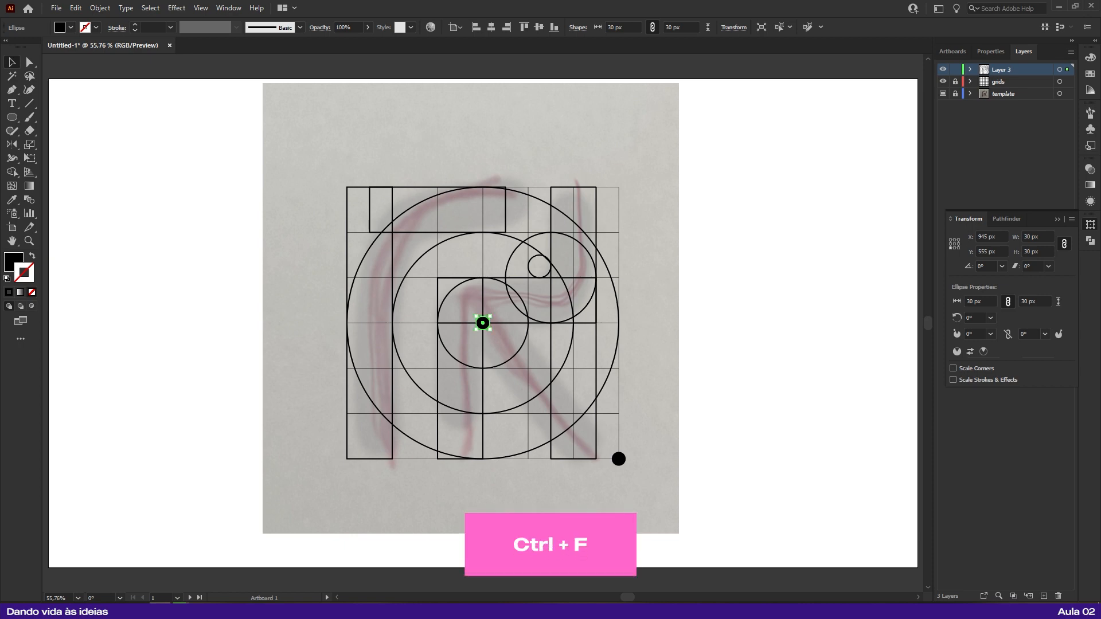
left_click(623, 27)
double_click(634, 27)
type("100")
key("Return")
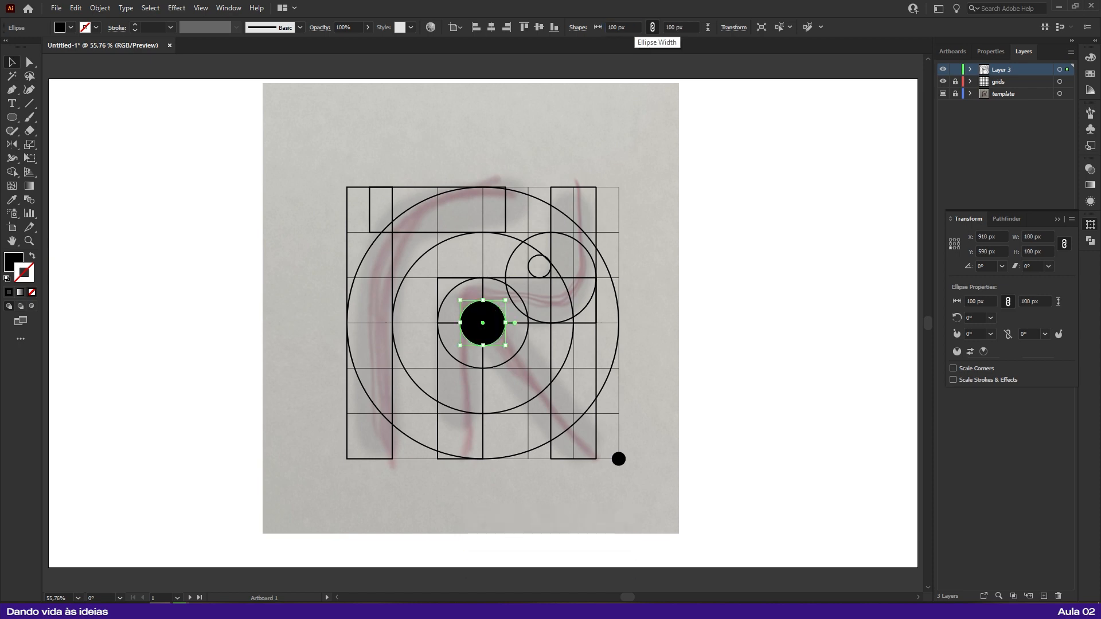
Step: Swap the fill and stroke of the 100 px centre circle so it is a 1 pt black outline without fill
key("shift+x")
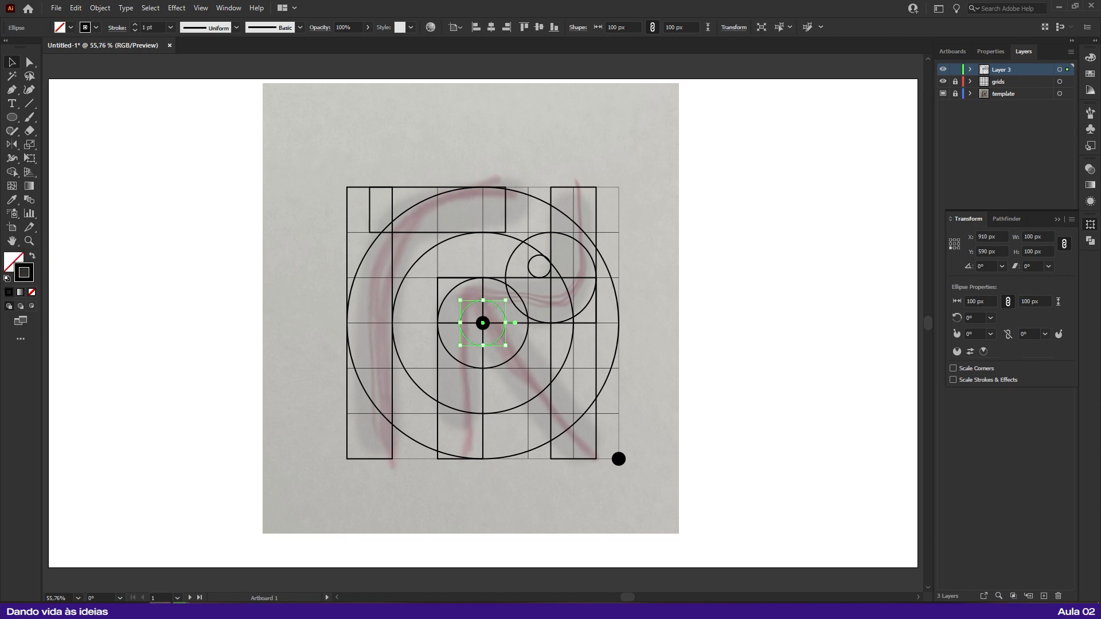
left_click(752, 138)
left_click(498, 306)
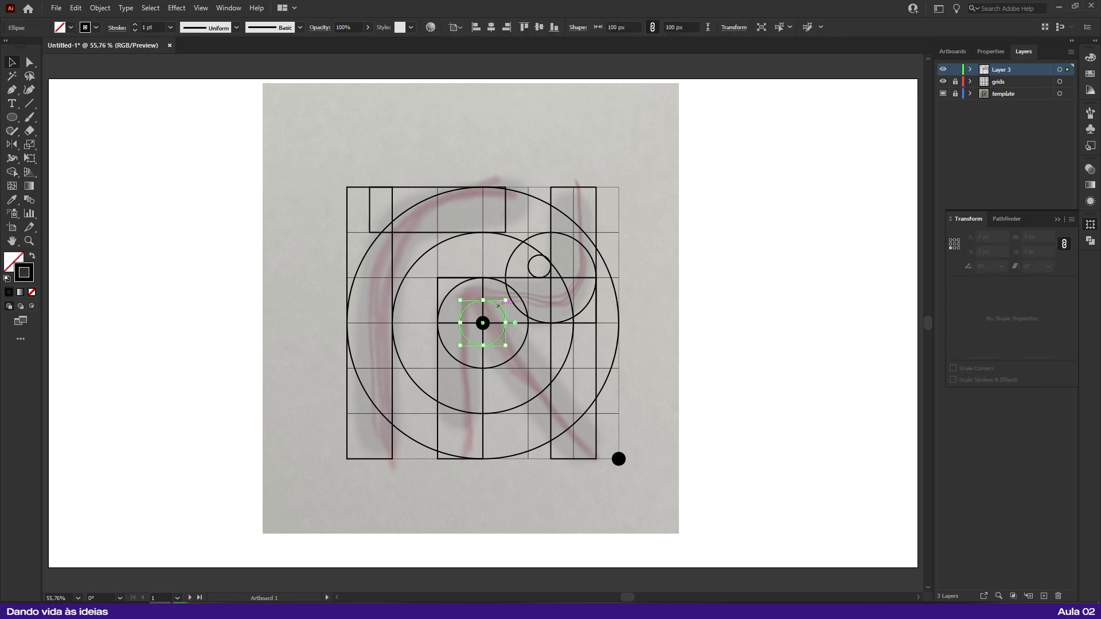
left_click(740, 356)
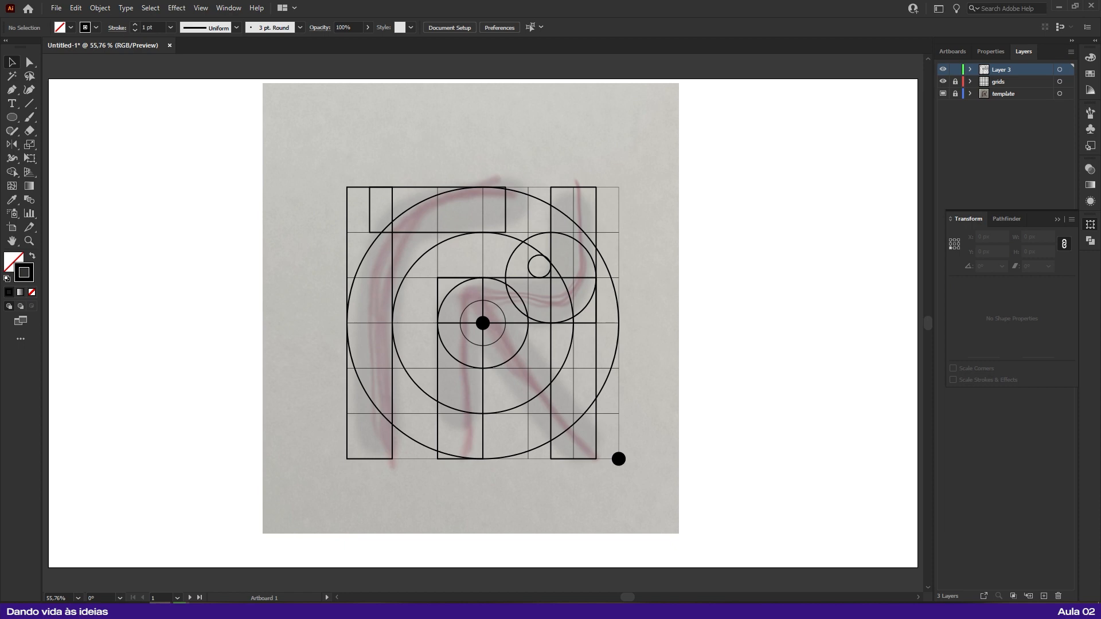
Step: Draw a diagonal line from the grid's centre dot to the lower-right corner dot and copy its length value
key("backslash")
left_click_drag(482, 323, 618, 458)
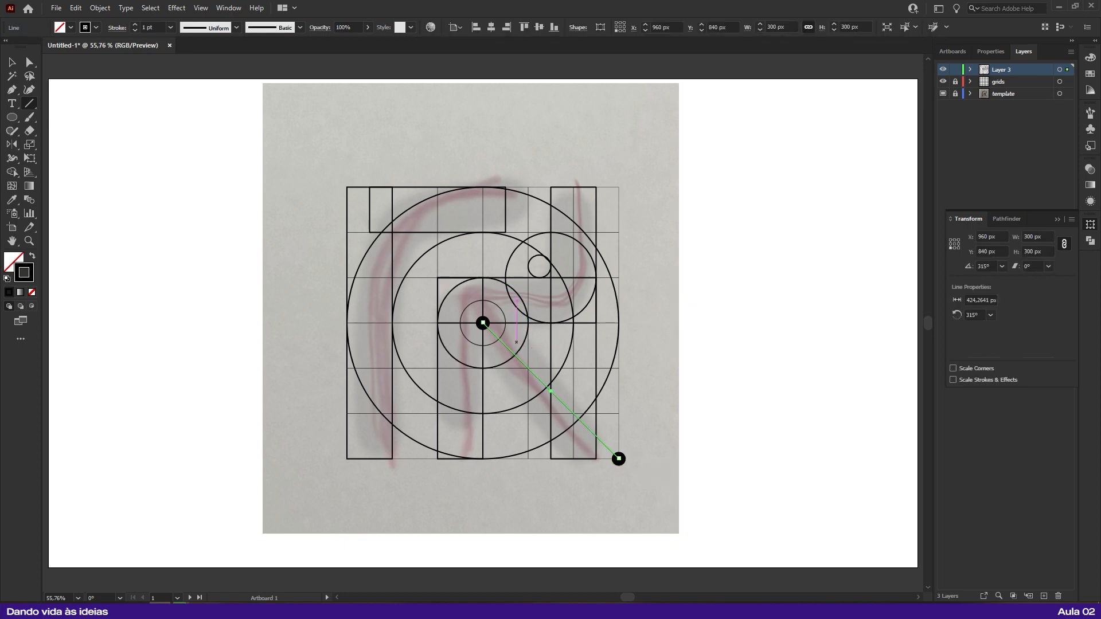
key("v")
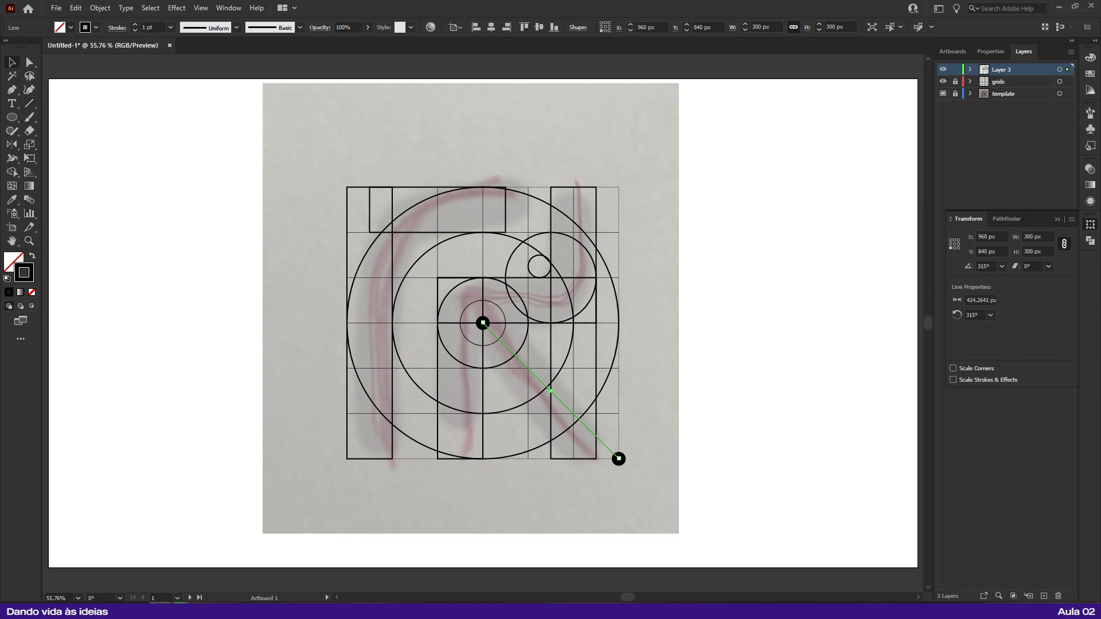
left_click(984, 300)
key("ctrl+a")
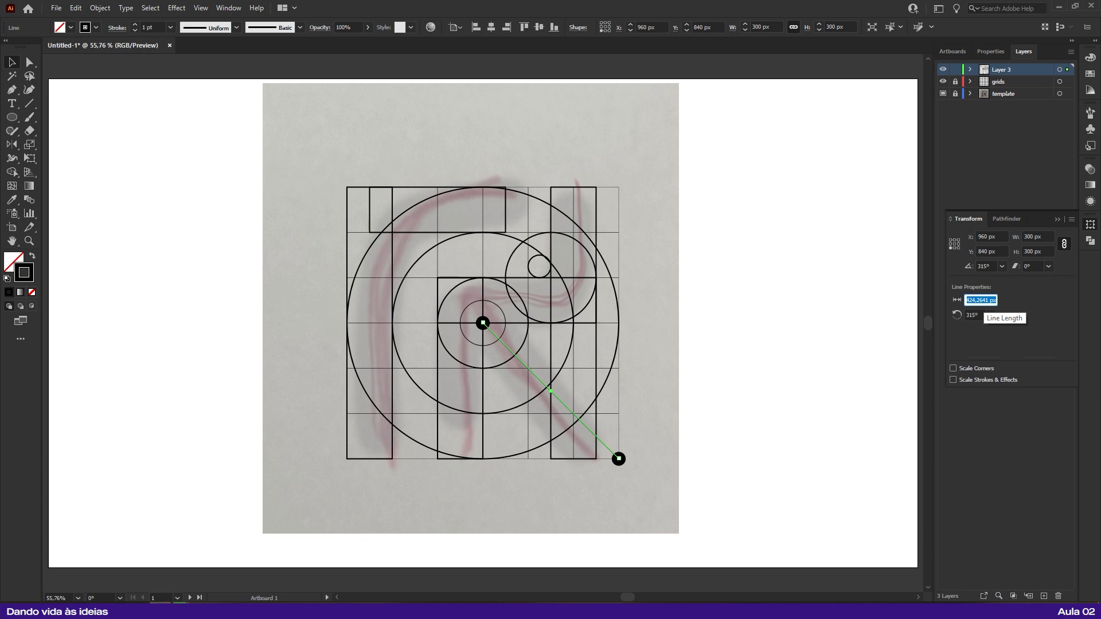
type("l")
Step: Create a circle 424.2641 px wide and high on the blank area beside the sketch
left_click(622, 236)
key("l")
left_click(738, 278)
key("ctrl+v")
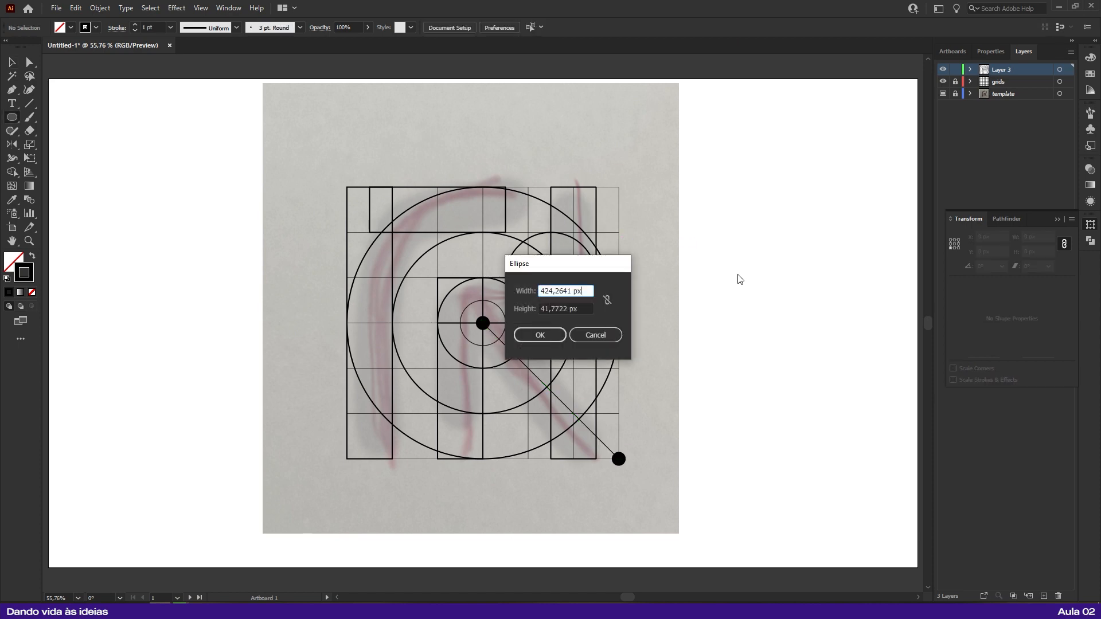
key("Tab")
key("ctrl+v")
key("Return")
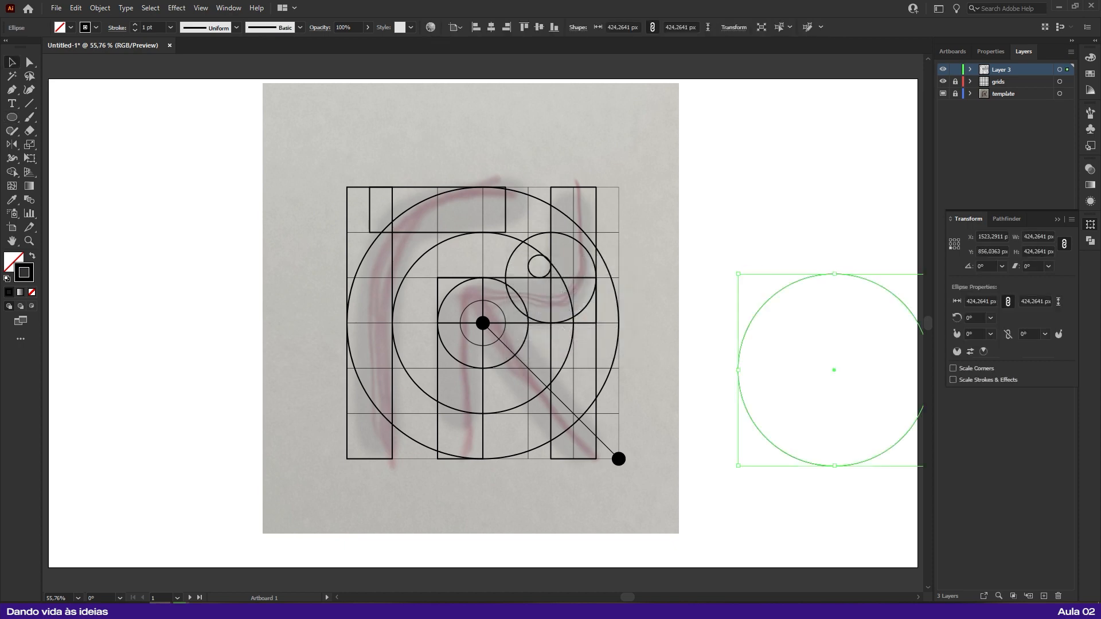
Step: Centre the 424.2641 px circle horizontally and vertically on the diagonal line
left_click(555, 395, "shift")
left_click(555, 395)
left_click(537, 26)
left_click(495, 27)
left_click(740, 358)
left_click(499, 339)
left_click(706, 356)
left_click(634, 343)
left_click(499, 339)
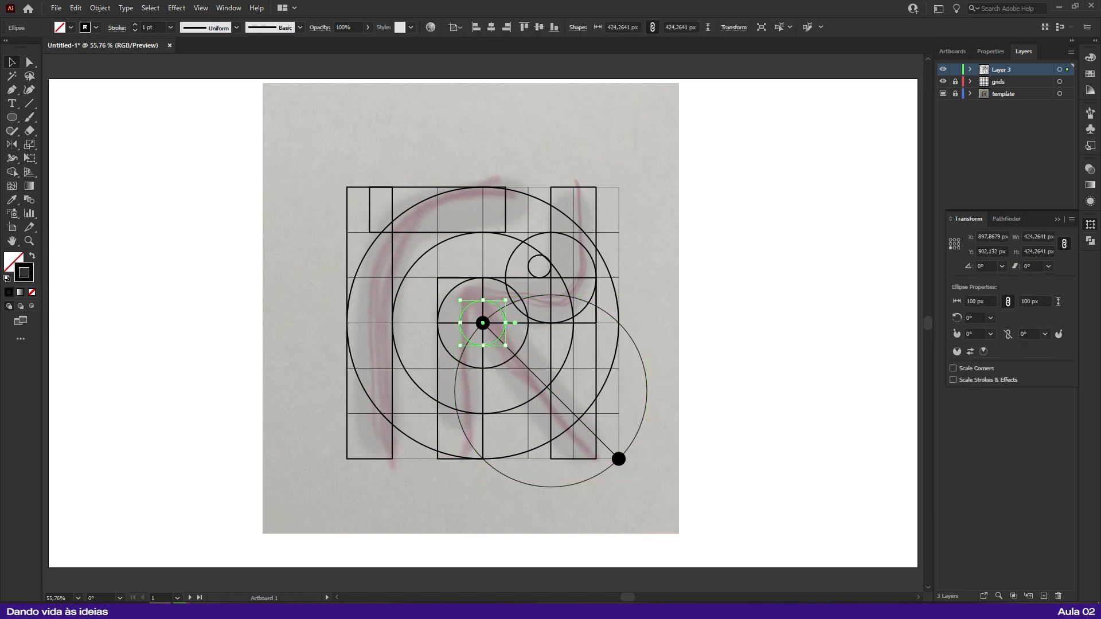
left_click(703, 353)
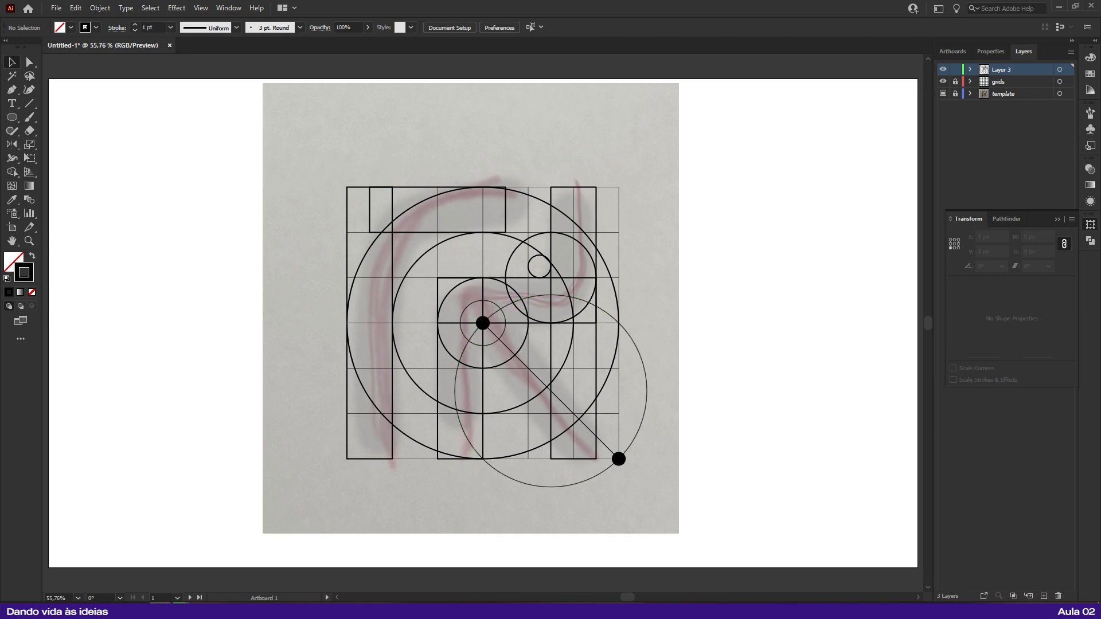
left_click(618, 459)
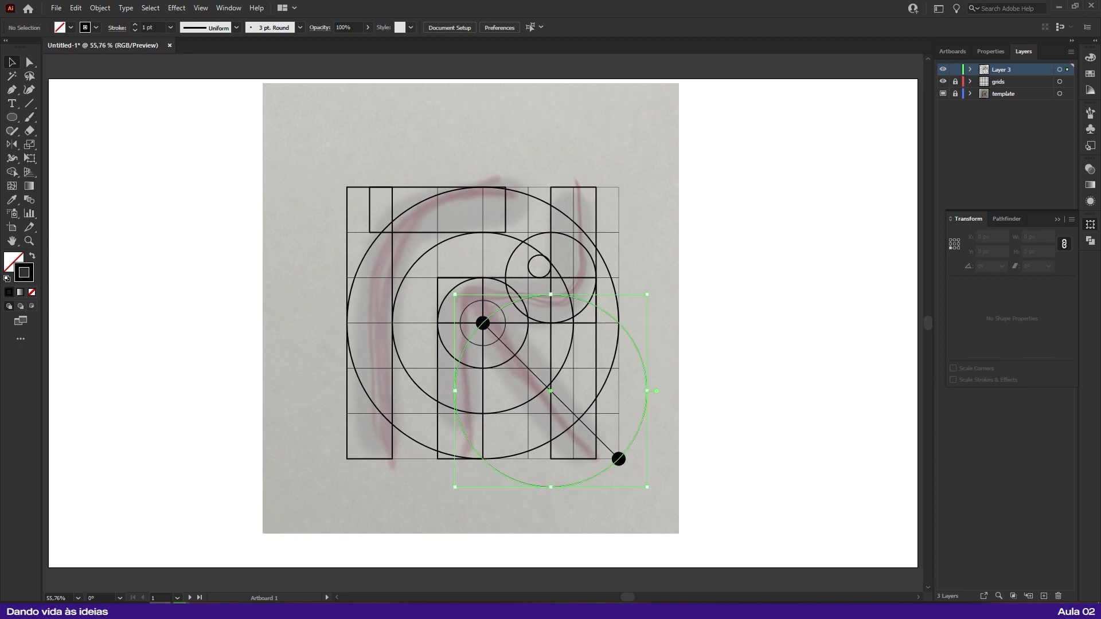
left_click(686, 379)
Step: Delete the diagonal line that joins the two black dots
left_click(526, 367)
key("Delete")
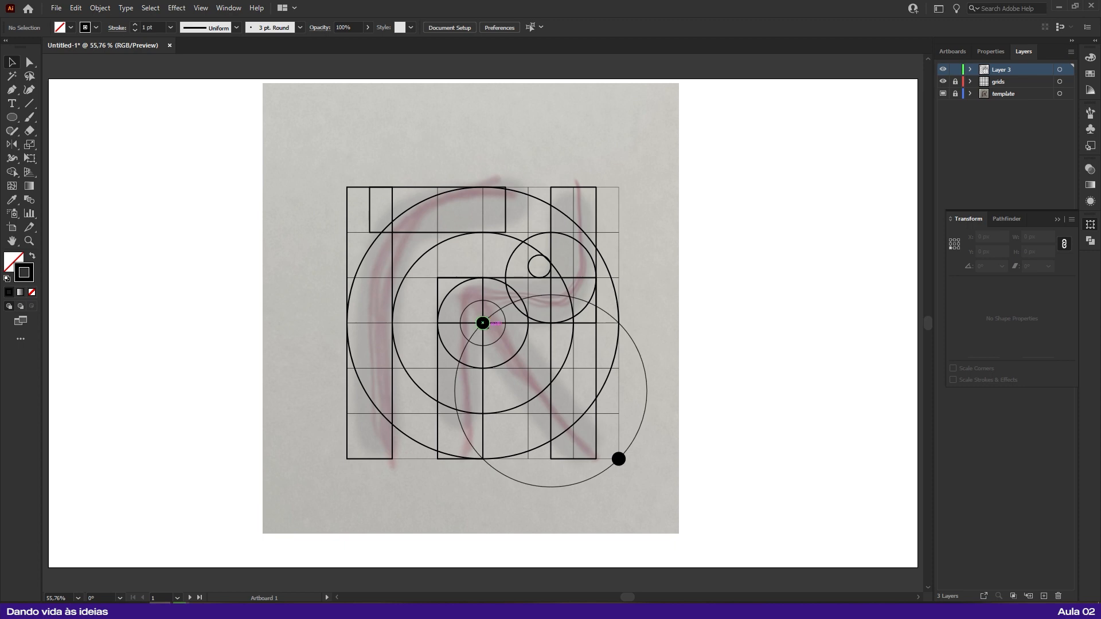
left_click(482, 323)
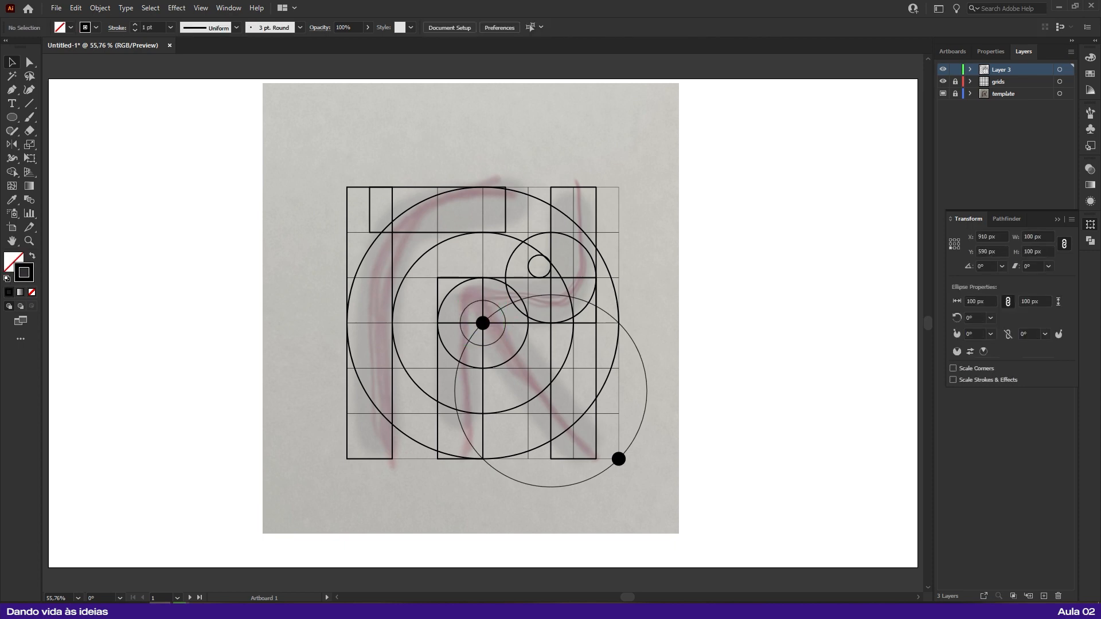
left_click_drag(483, 323, 369, 323)
key("Delete")
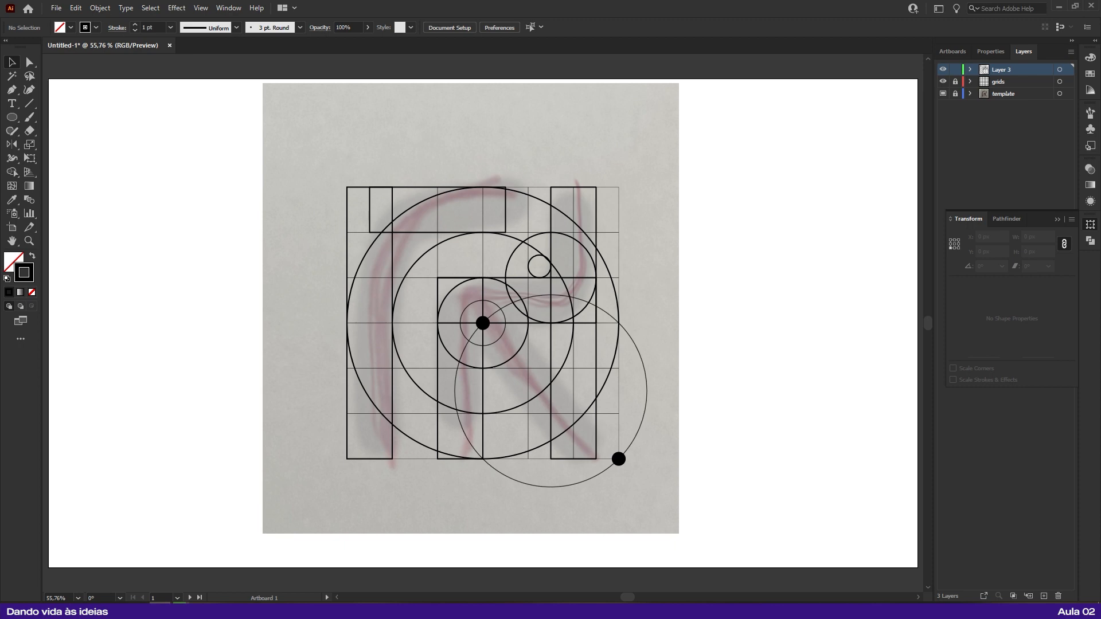
Step: Draw a slanted line from the upper intersection of the large and 100 px helper circles to the lower-right corner dot
key("backslash")
key("shift+x")
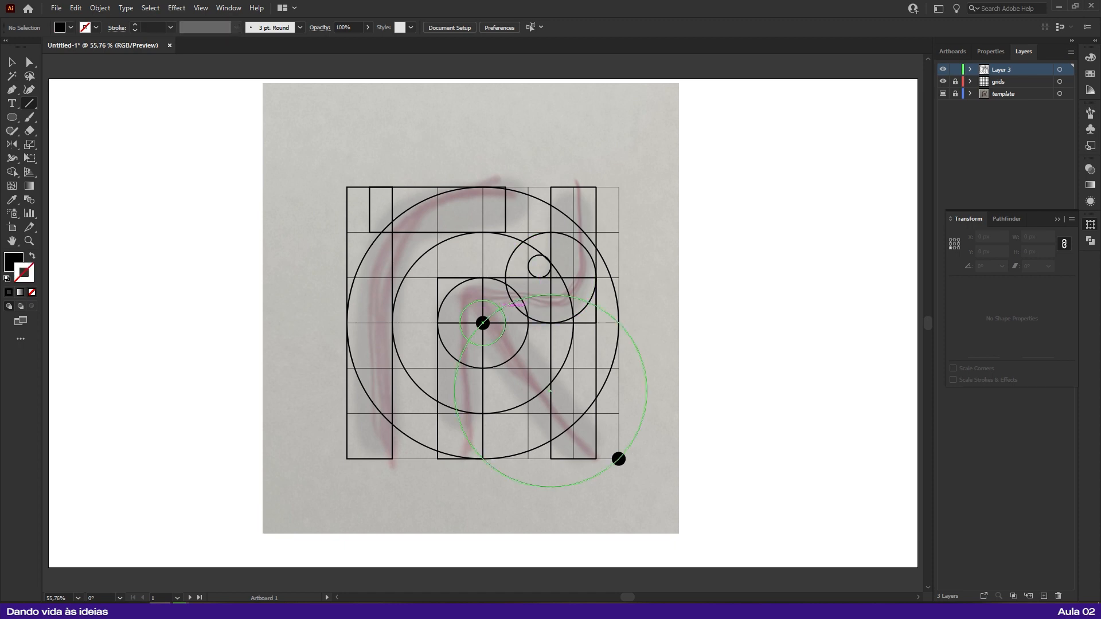
left_click_drag(501, 310, 618, 459)
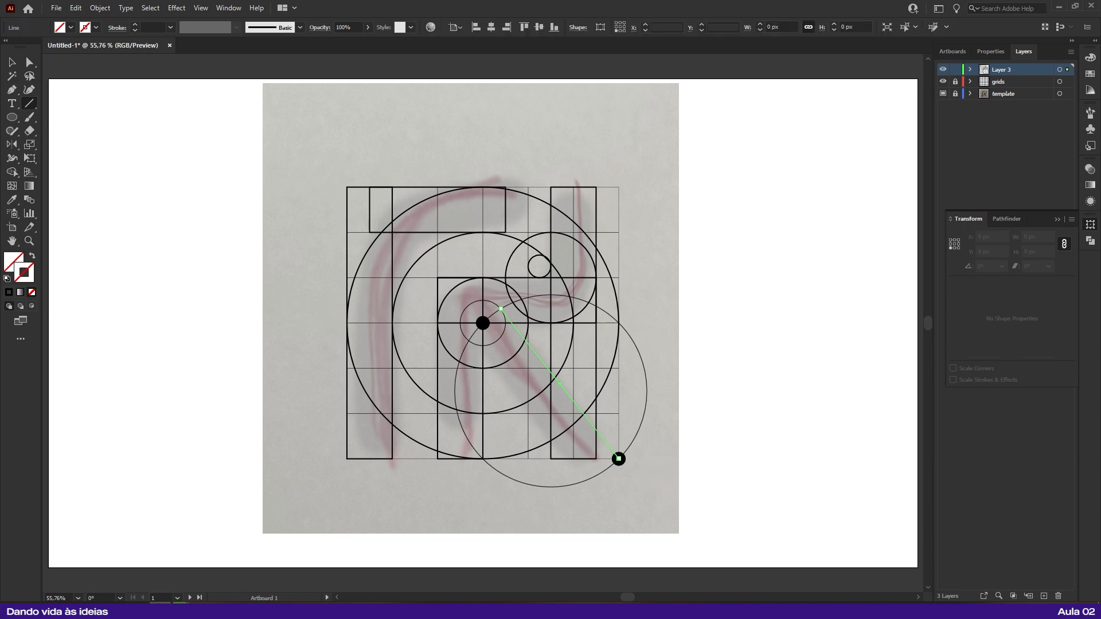
key("v")
Step: Delete the two helper circles, the 424.2641 px one and the 100 px one around the centre dot
left_click(618, 459)
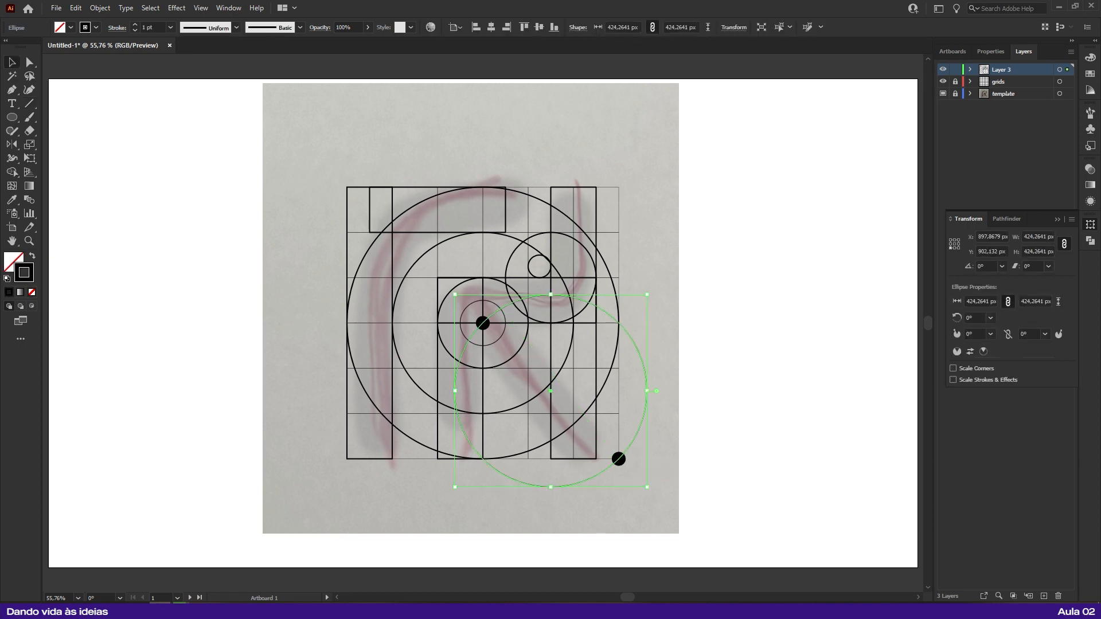
key("Delete")
left_click(499, 339)
key("Delete")
Step: Sample the 2 pt black stroke of an existing guide circle onto the slanted line with the Eyedropper
left_click(529, 344)
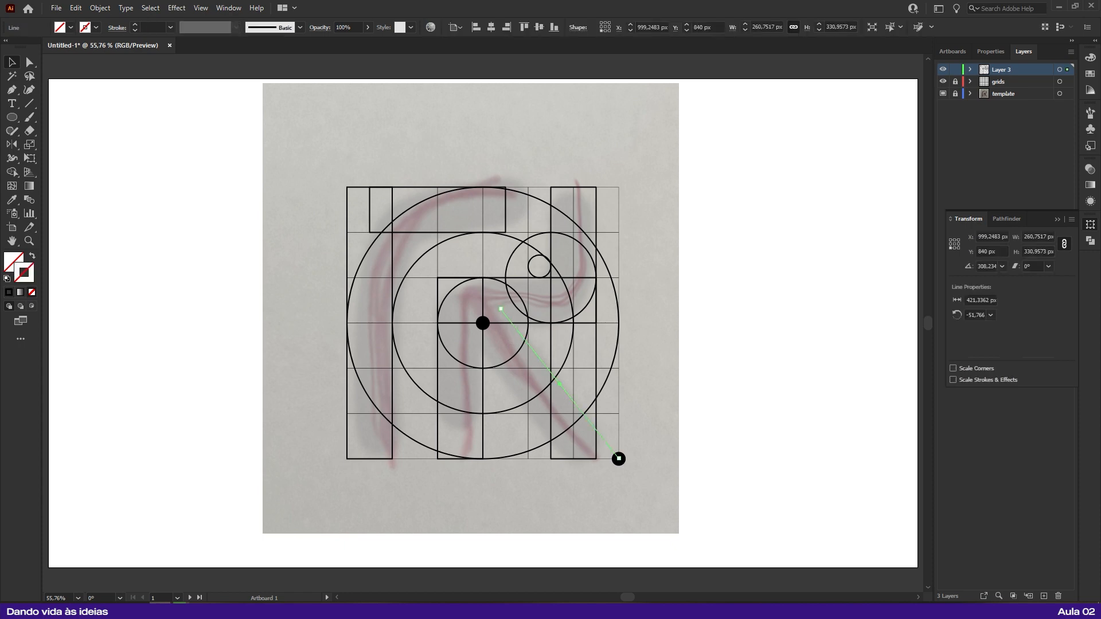
key("i")
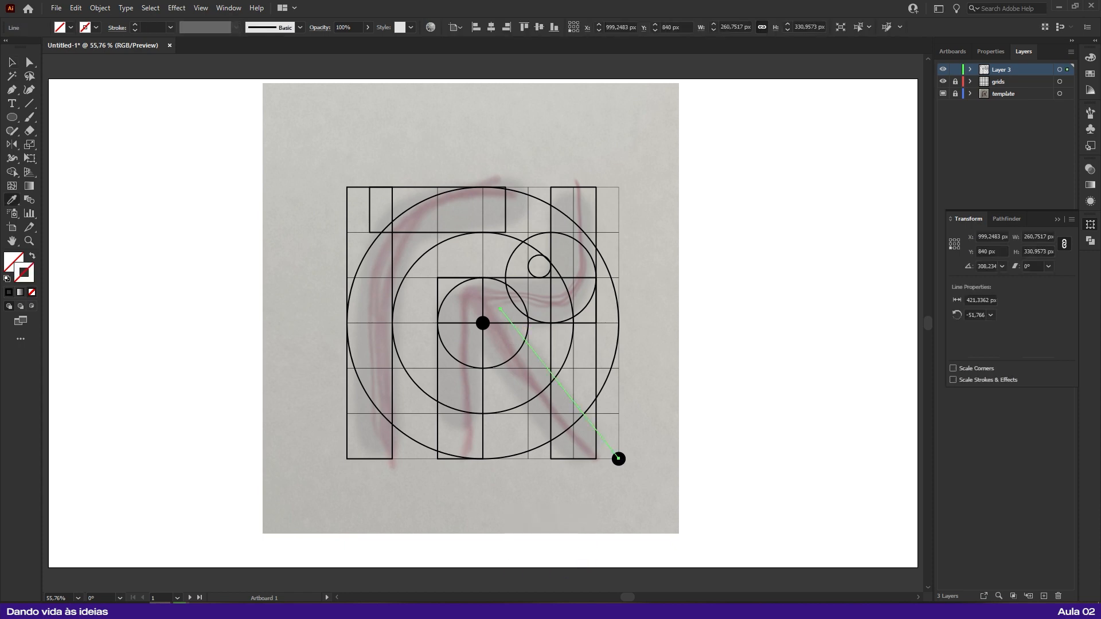
left_click(442, 241)
key("v")
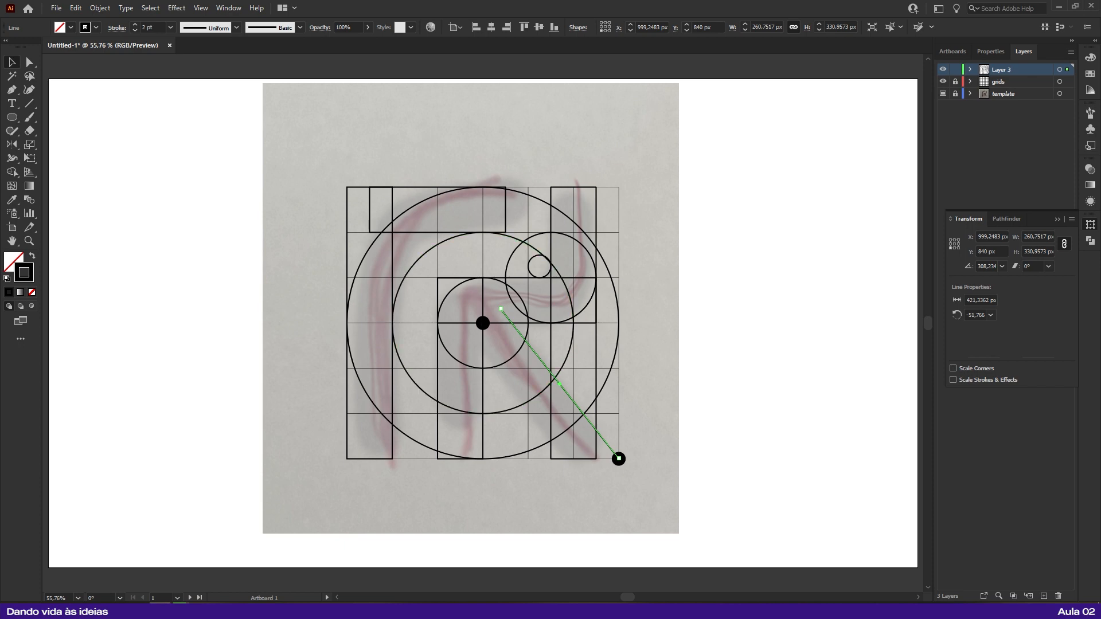
key("ctrl+shift+a")
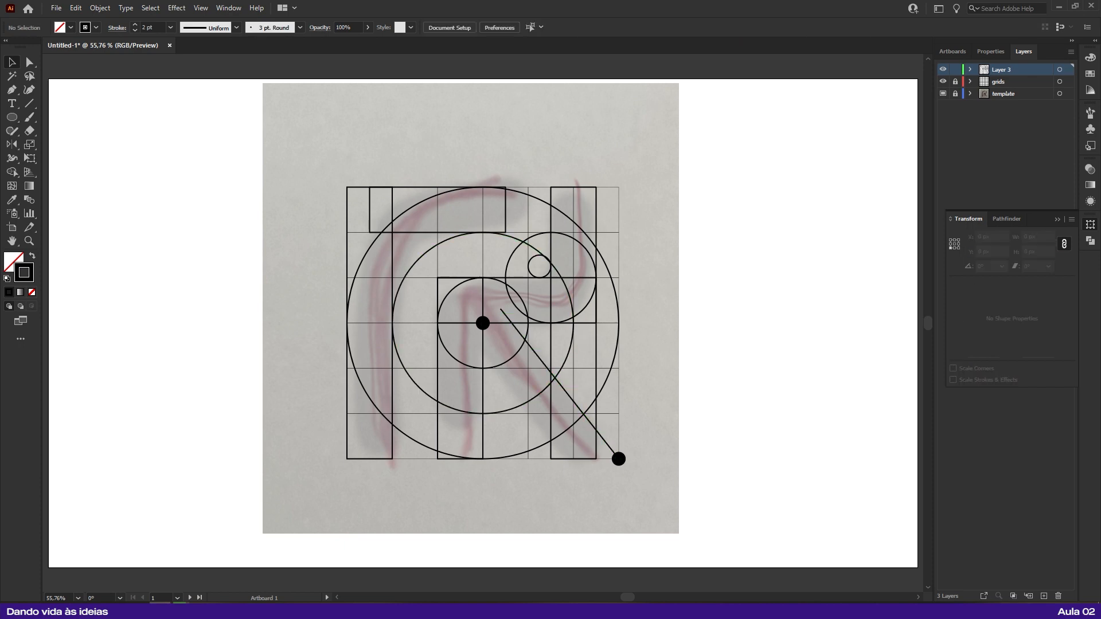
Step: Copy the slanted line's rotation angle value
left_click_drag(547, 344, 534, 360)
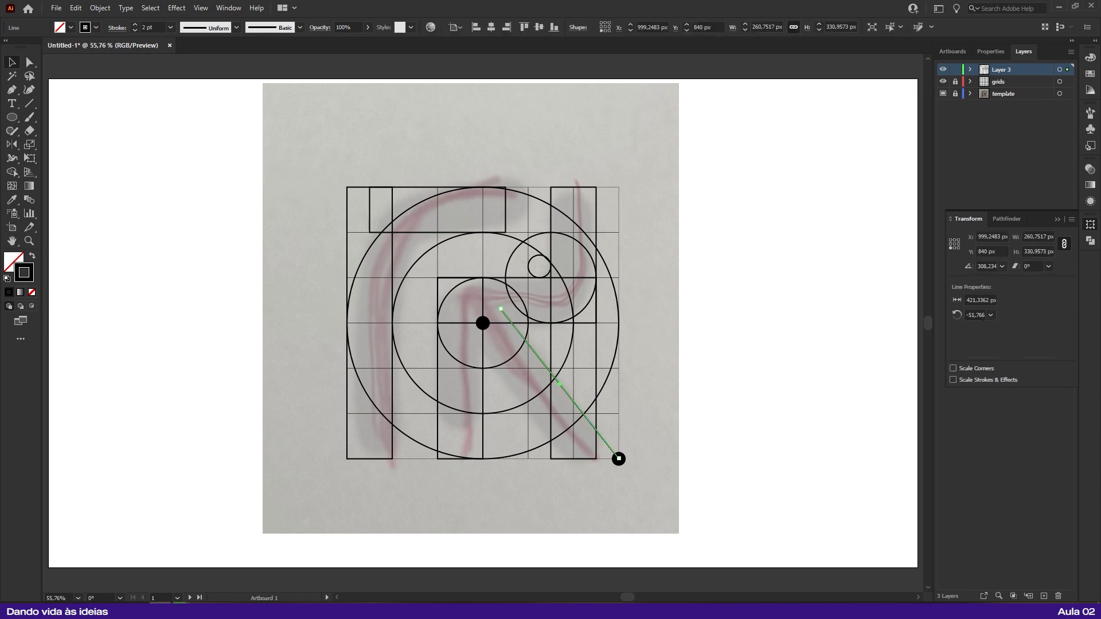
double_click(977, 316)
key("ctrl+c")
Step: Use Move to place a parallel copy of the slanted line at a distance of 100 px and an angle of -141.77°
left_click_drag(548, 347, 528, 366)
key("v")
key("Return")
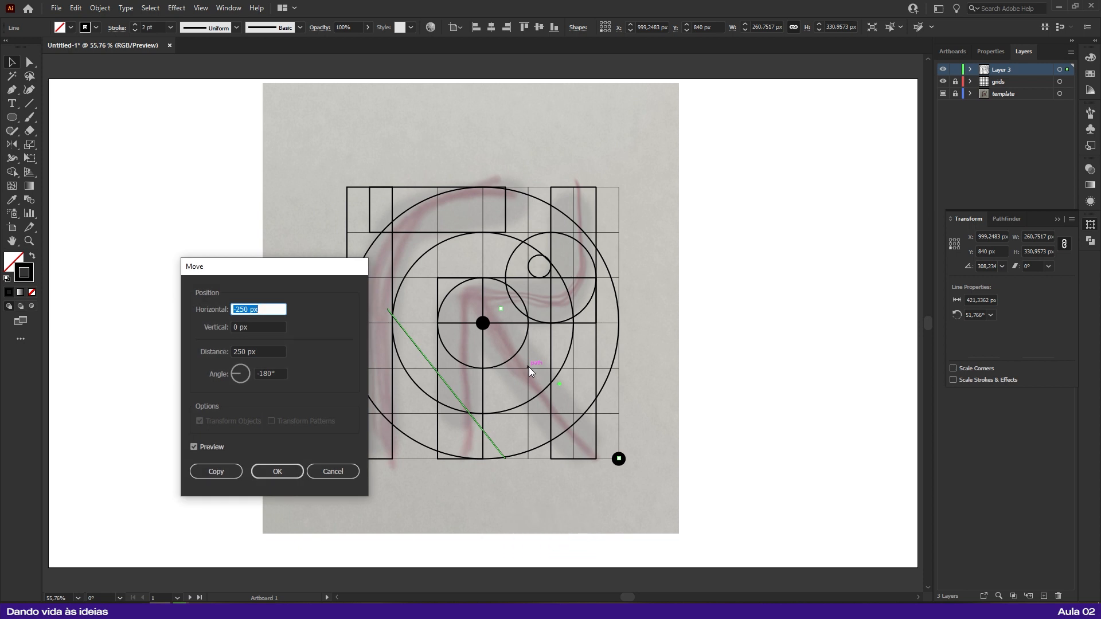
key("Tab")
key("Tab")
key("Tab")
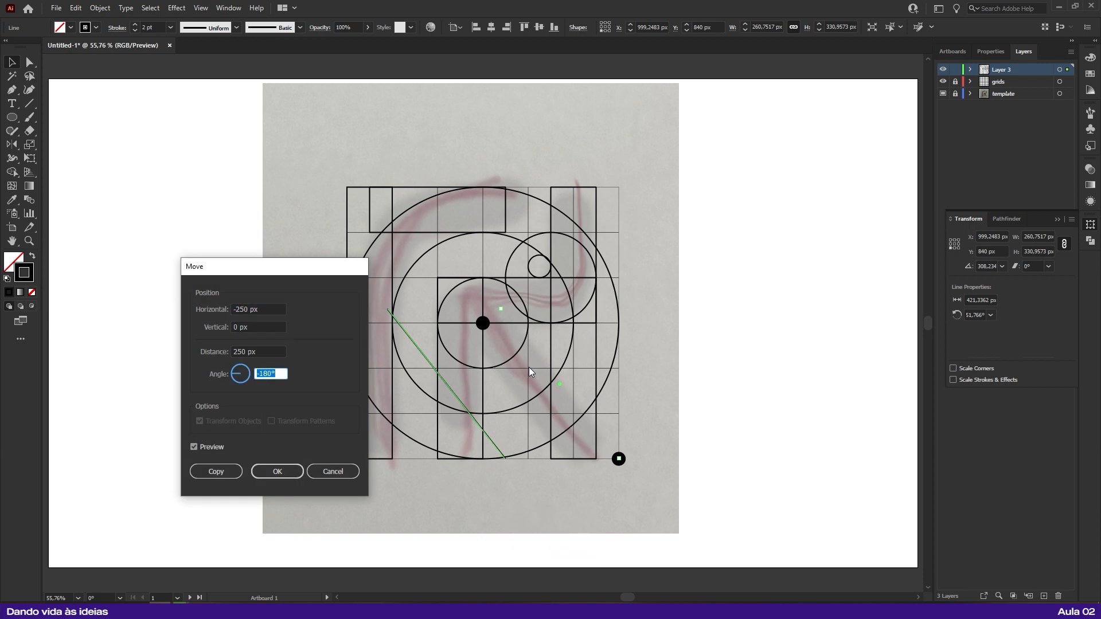
key("ctrl+v")
type("-90")
key("Tab")
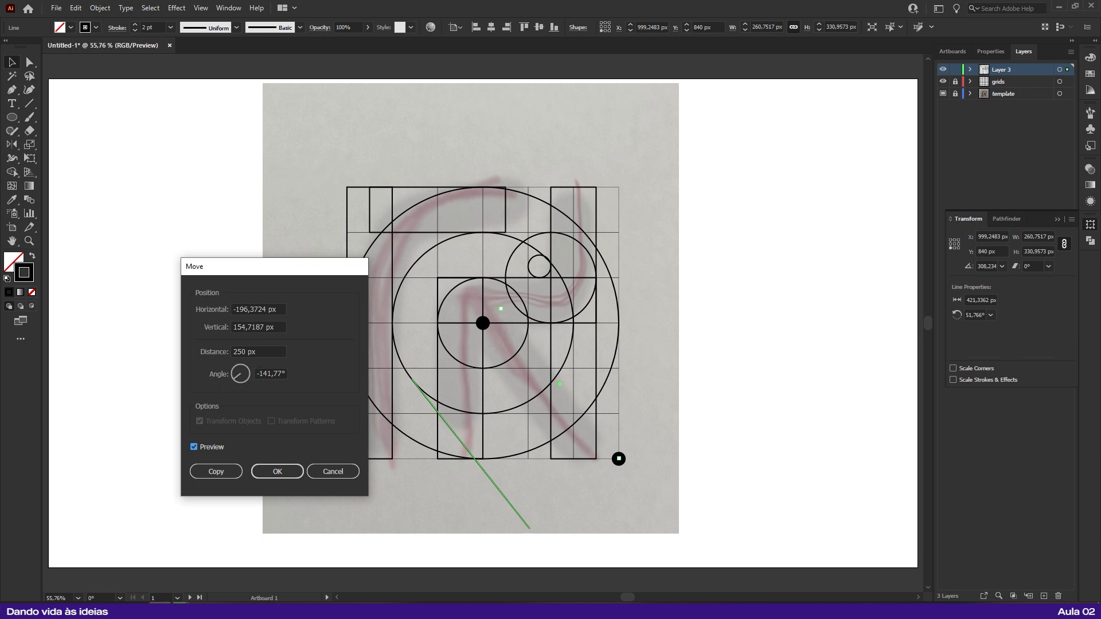
left_click(227, 354)
type("100")
left_click(219, 476)
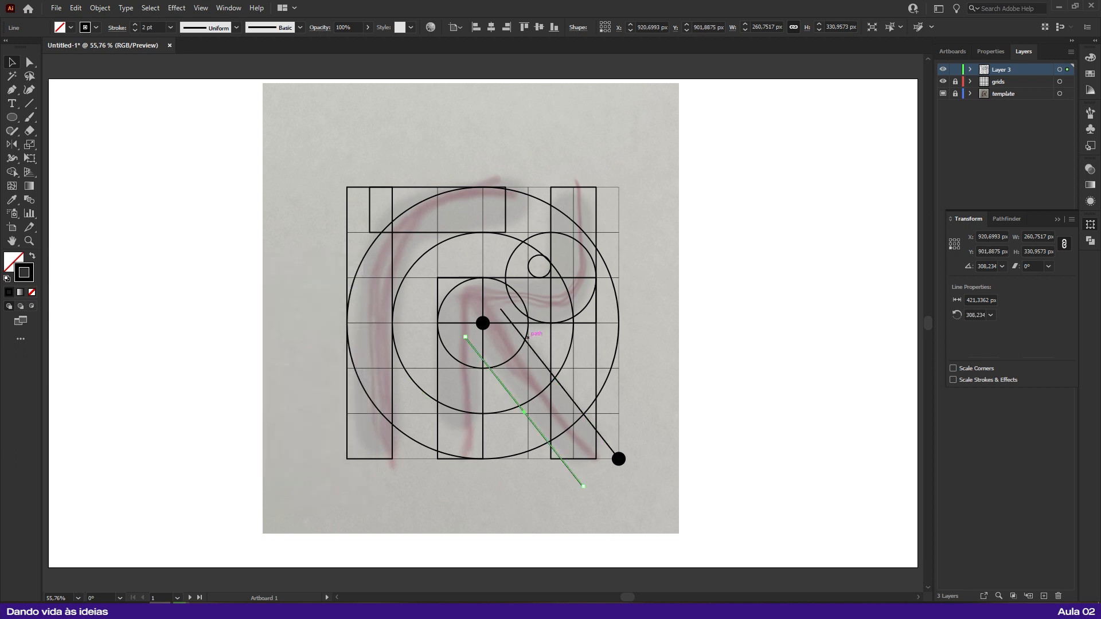
left_click(523, 338)
left_click(493, 373)
left_click_drag(537, 355, 728, 270)
key("ctrl+z")
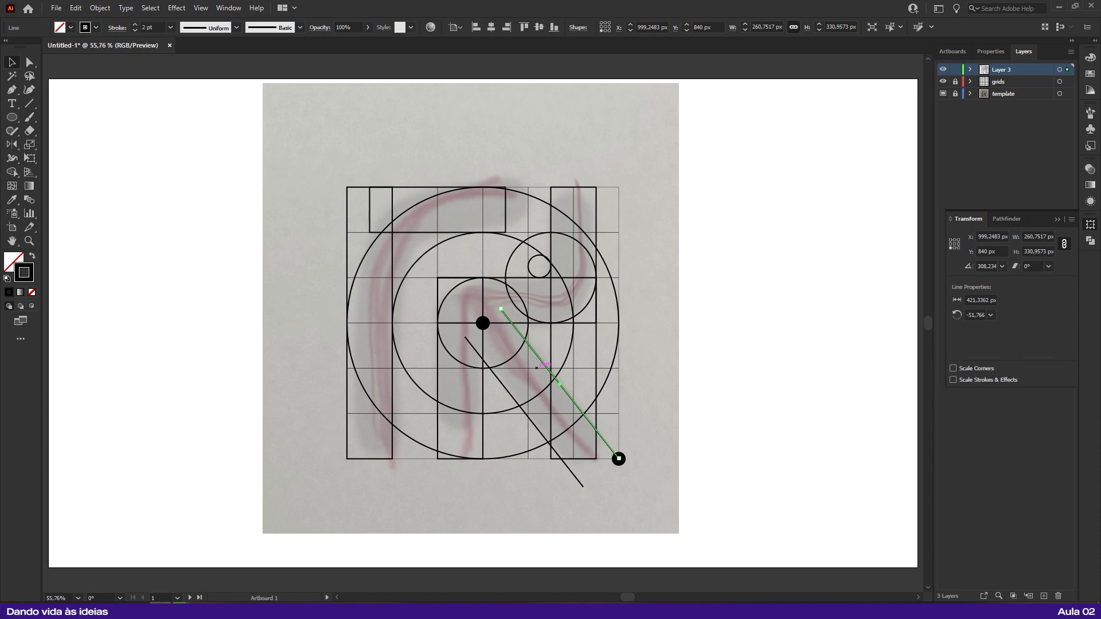
Step: Nudge a duplicate of the upper slanted line 100 px straight down
key("shift+Down")
key("shift+Down")
key("shift+Down")
key("shift+Down")
key("shift+Down")
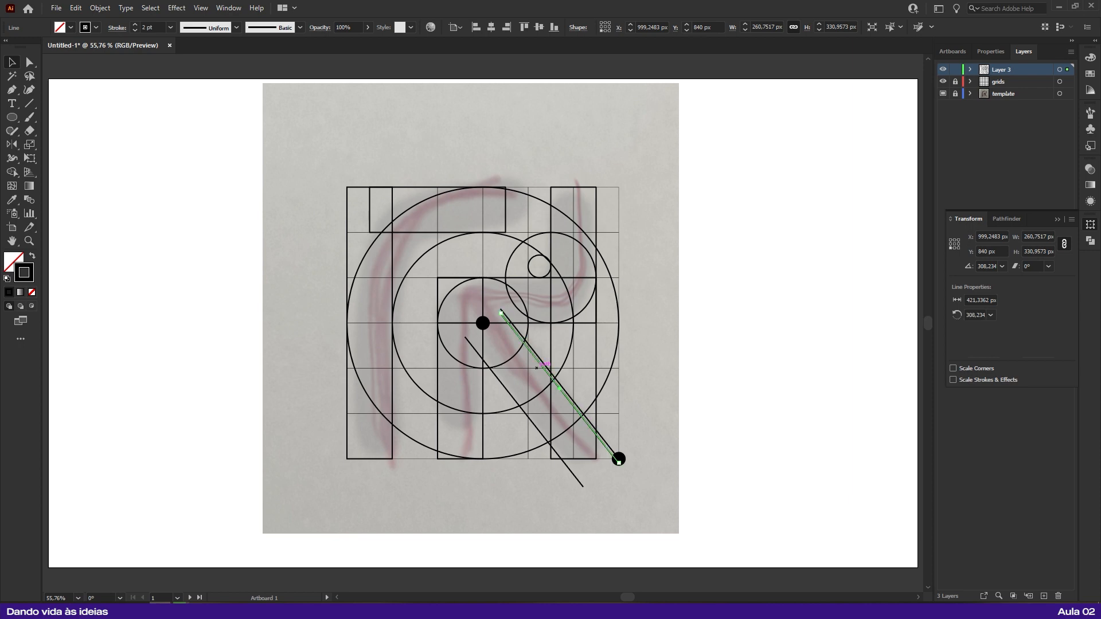
key("shift+Down")
key("shift+Down")
key("shift+Down")
key("shift+Down")
key("shift+Down")
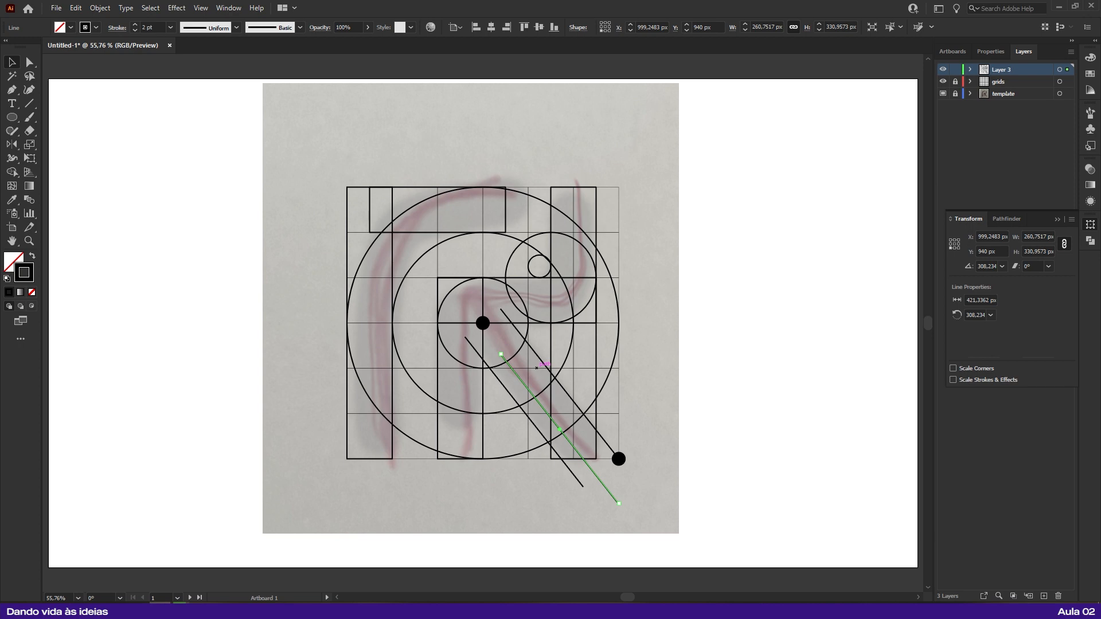
Step: Draw a 100 px horizontal line across the far-left bar, two grid rows down, and delete the vertically shifted slanted line
key("backslash")
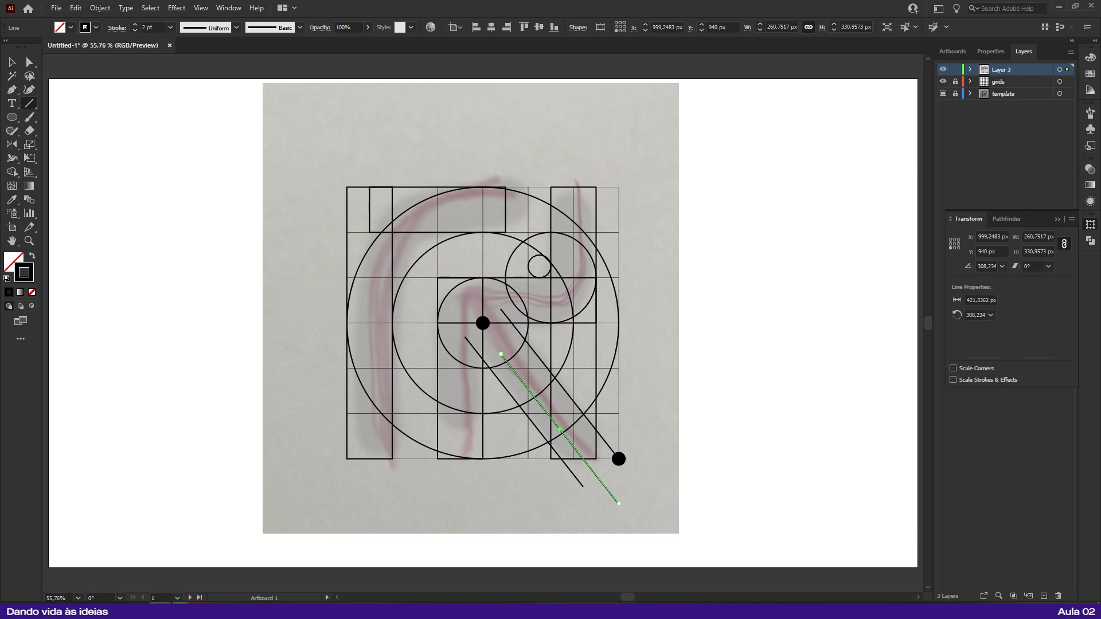
left_click_drag(347, 277, 392, 277)
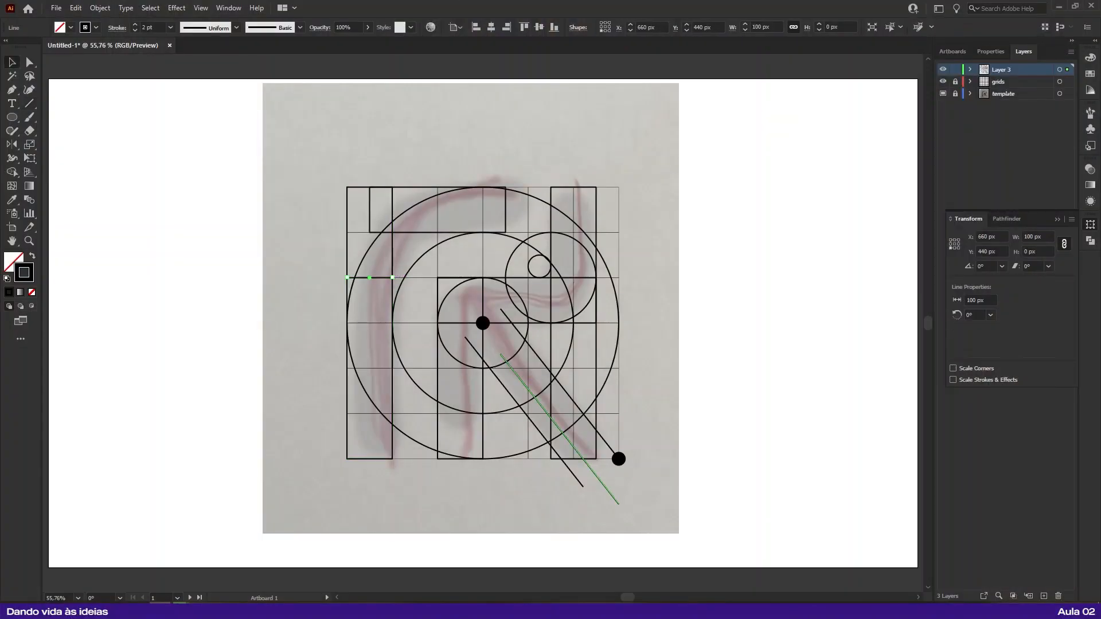
left_click(559, 429)
key("Delete")
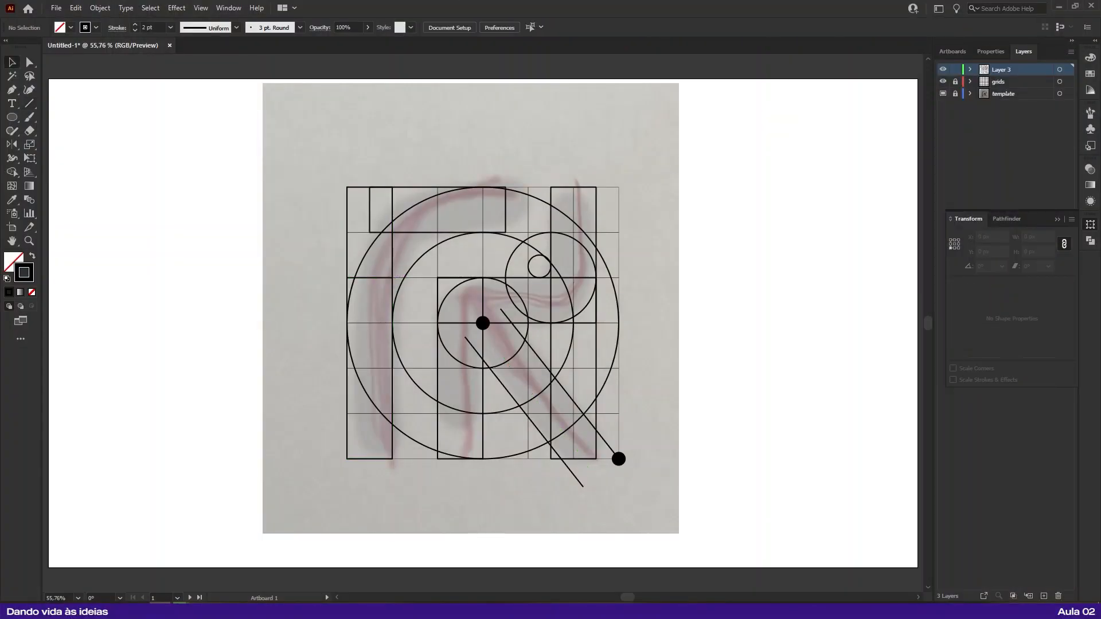
Step: Draw a horizontal line along the grid's bottom edge, running through the corner dot and past the grid
key("backslash")
left_click_drag(527, 458, 687, 459)
key("v")
Step: Set the length of the upper slanted line through the corner dot to 500 px
left_click_drag(614, 436, 603, 446)
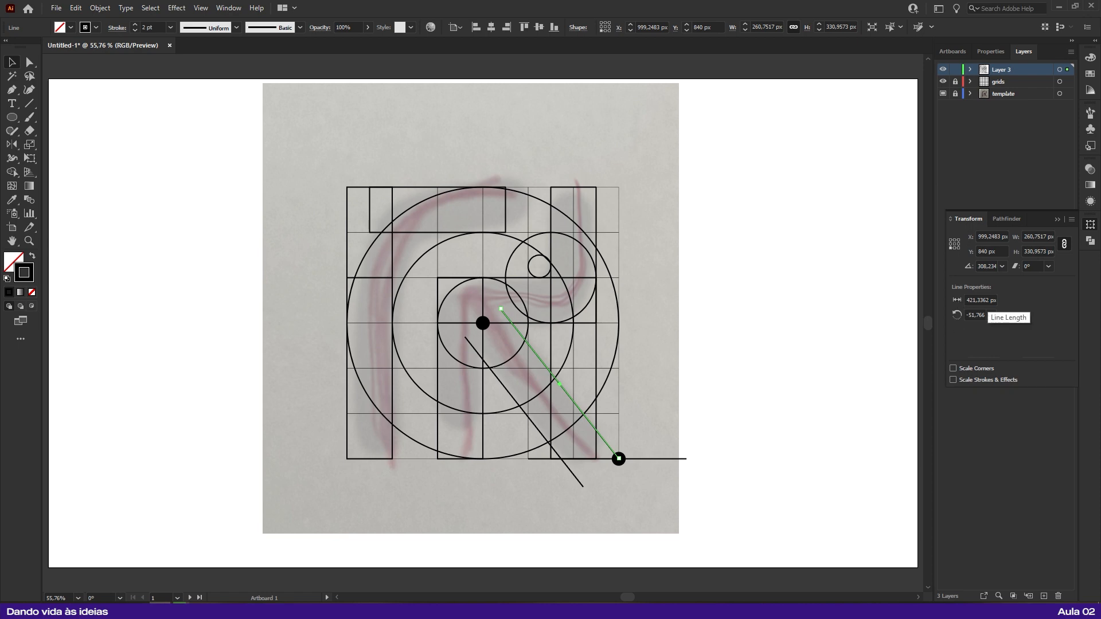
type("500")
key("Return")
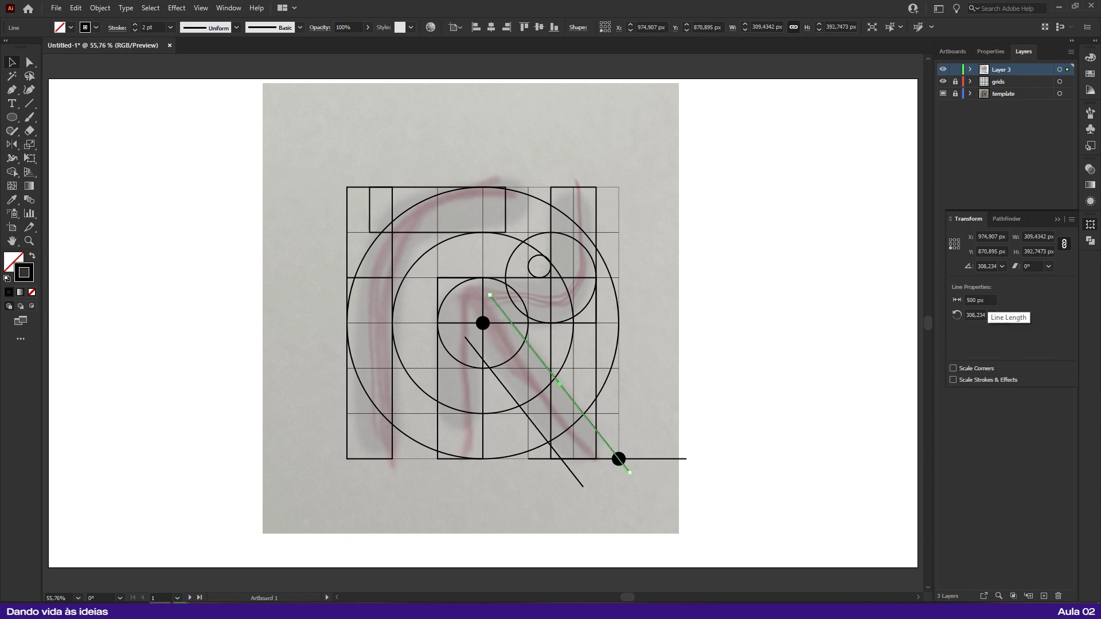
Step: Set the length of the lower parallel slanted line to 490 px and deselect it
left_click(568, 467)
scroll(979, 301, "up", 4)
scroll(979, 302, "up", 4)
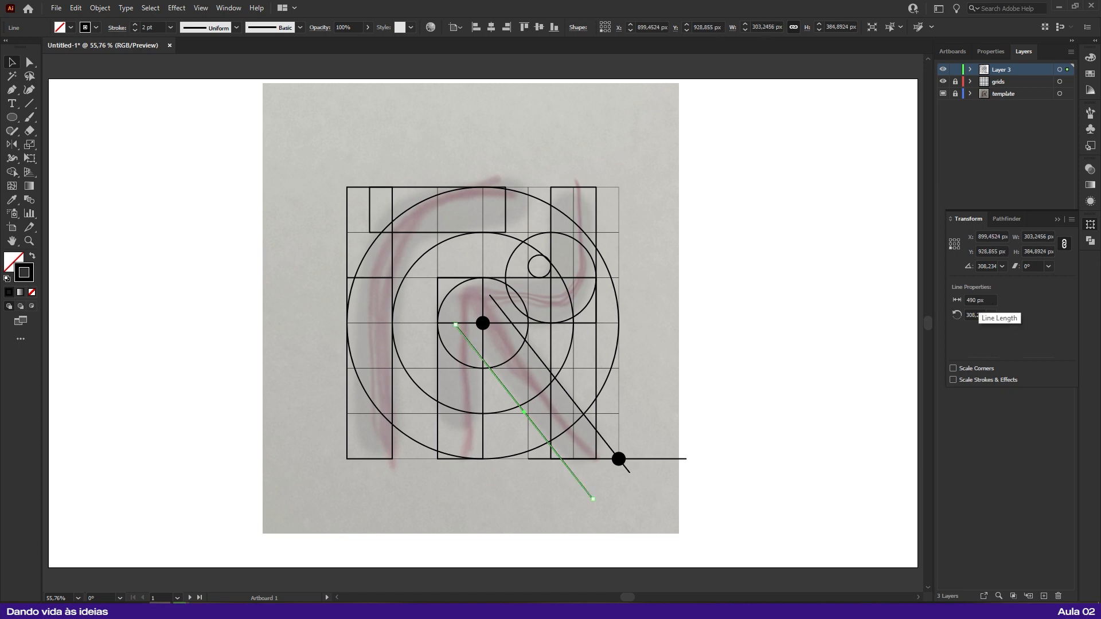
left_click(803, 329)
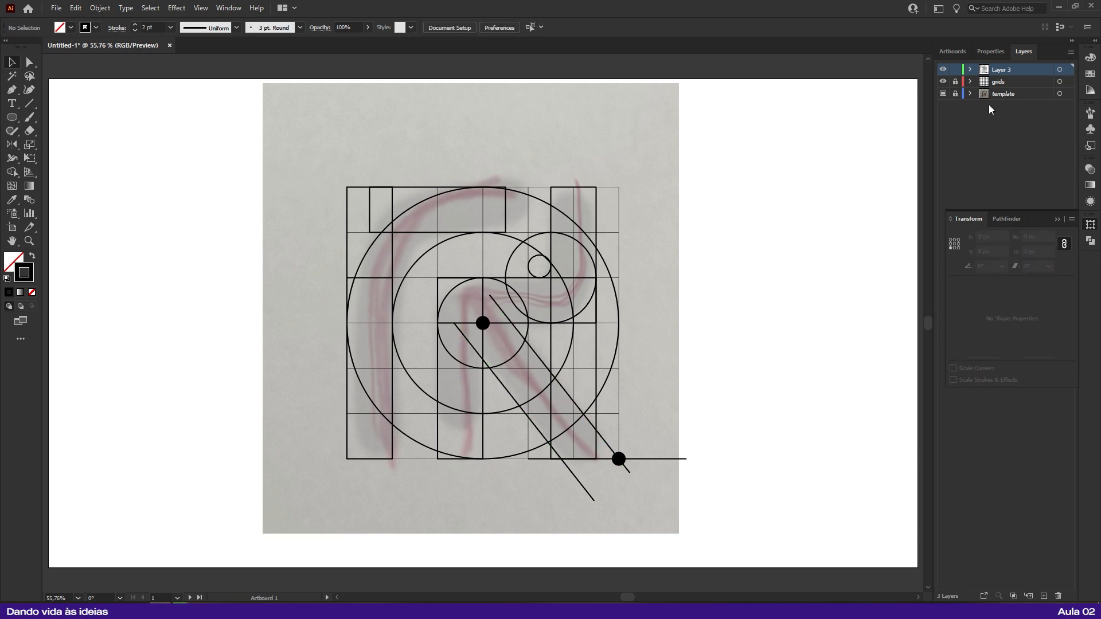
Step: Rename Layer 3 to "guides"
double_click(1002, 69)
type("guides")
key("Return")
Step: Duplicate the guides layer, hide the original guides and grids layers, and deselect the copied artwork
left_click_drag(1007, 71, 1002, 66)
left_click(943, 82)
left_click(943, 94)
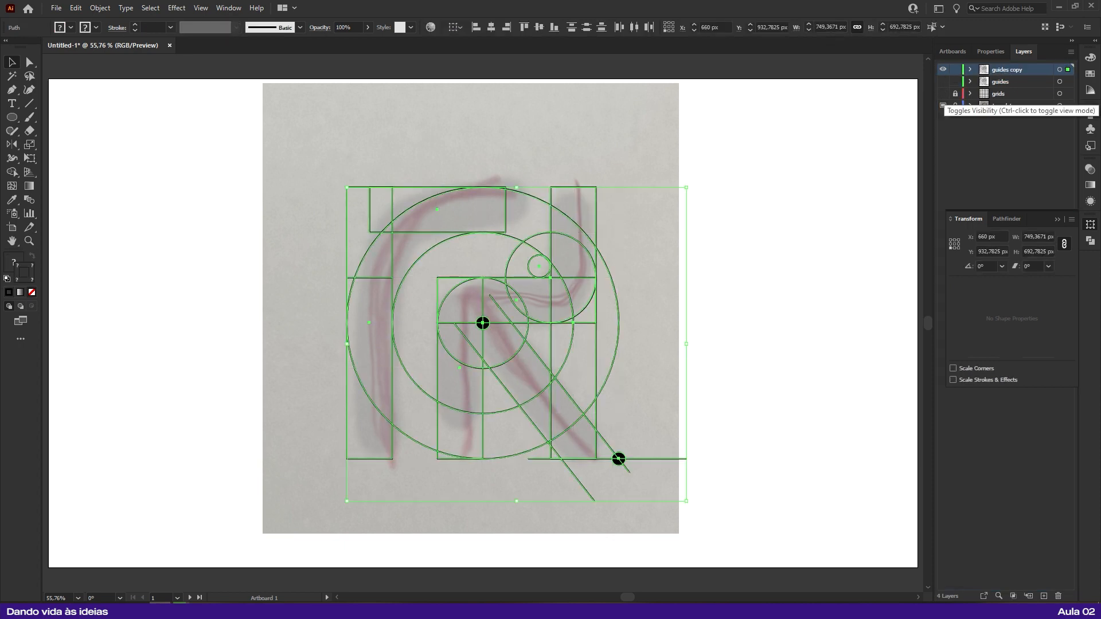
key("ctrl+shift+a")
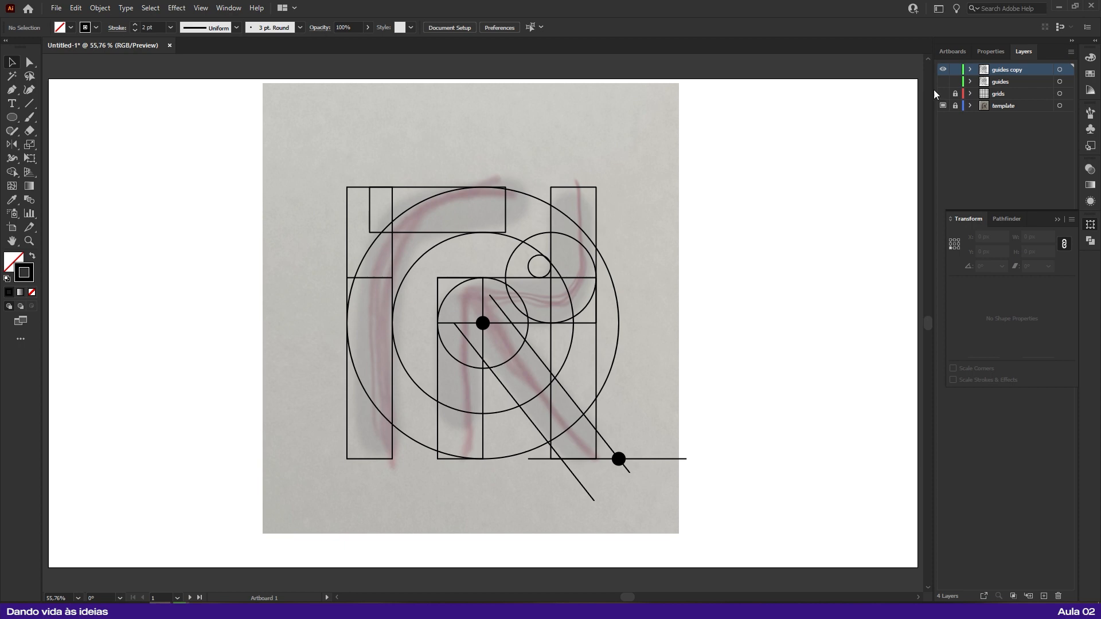
Step: Rename the guides copy layer to "final" and remove the dot at the centre of the concentric circles
double_click(1012, 71)
type("final")
key("Return")
key("shift+x")
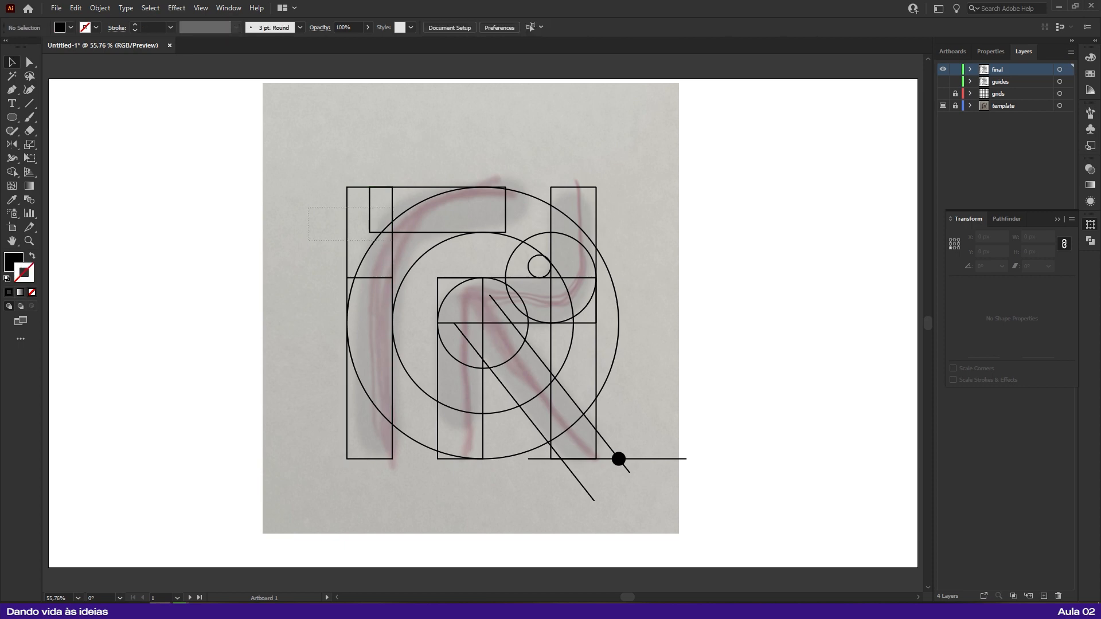
Step: Move the two large concentric circles and the rectangles forming the outer arch in place onto a new layer, with the final layer hidden
left_click(618, 459)
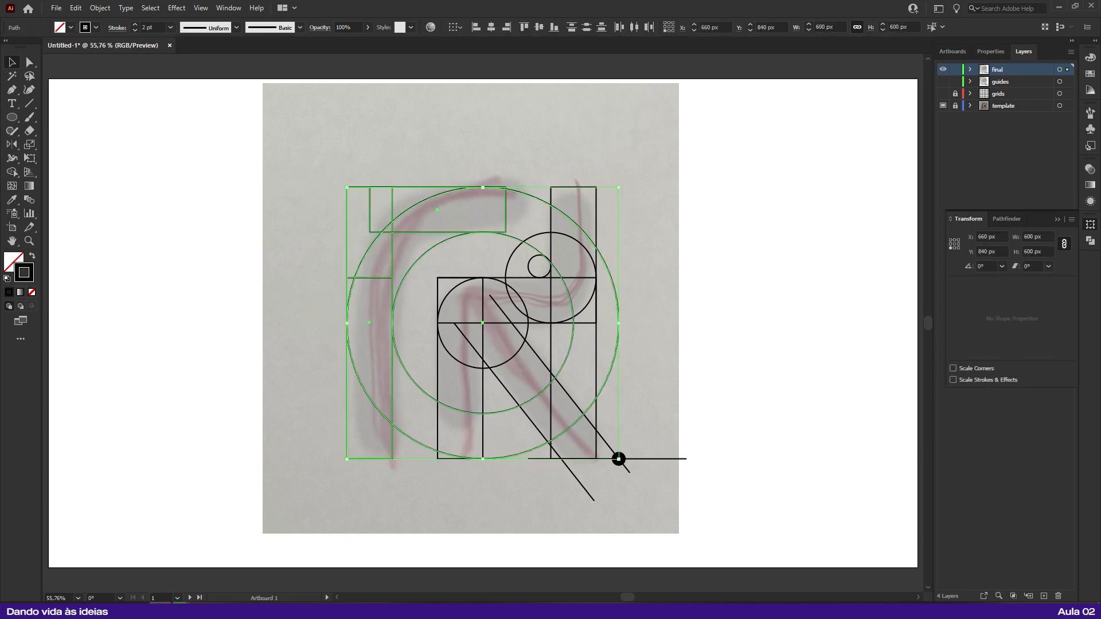
key("ctrl+x")
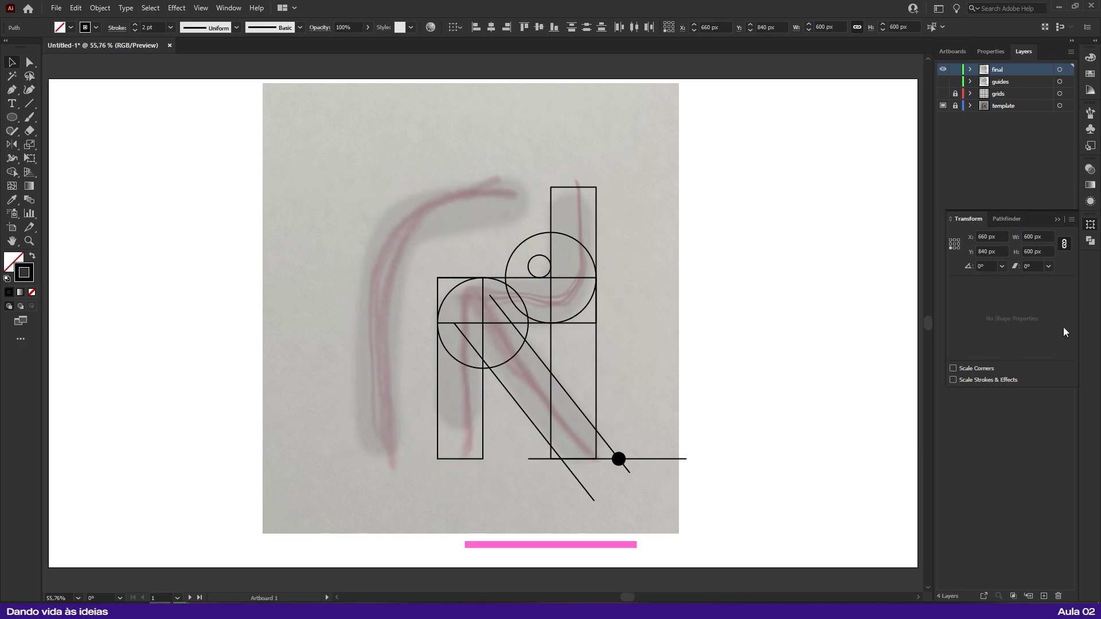
left_click(1045, 596)
key("ctrl+shift+v")
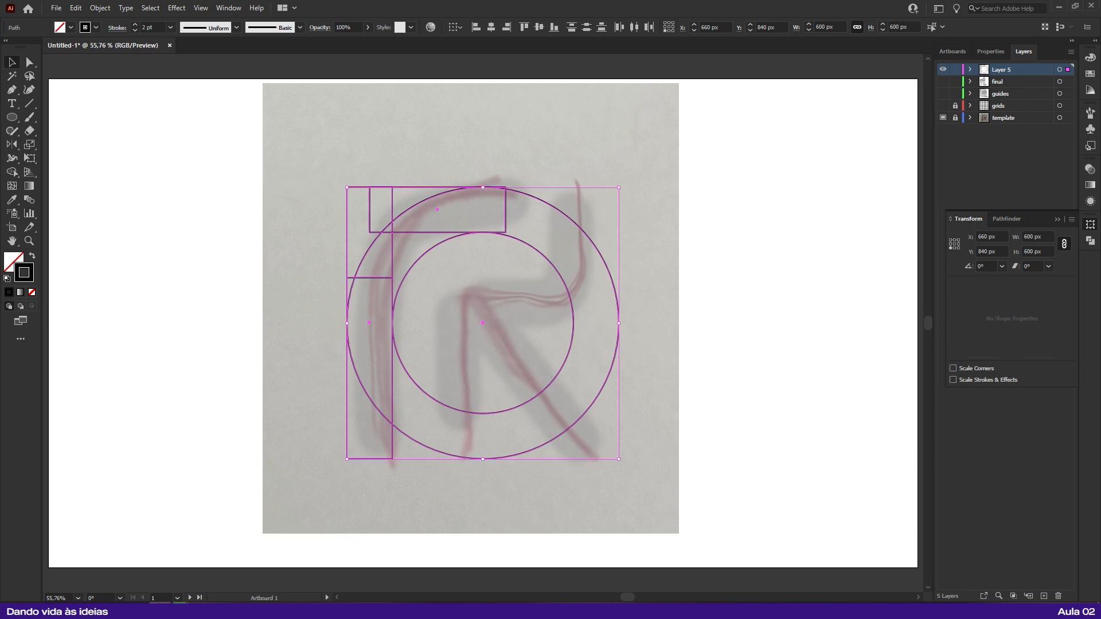
Step: Merge the regions along the outer arch into one curved shape with Shape Builder, from the stem's foot to the arch's squared upper end
key("shift+m")
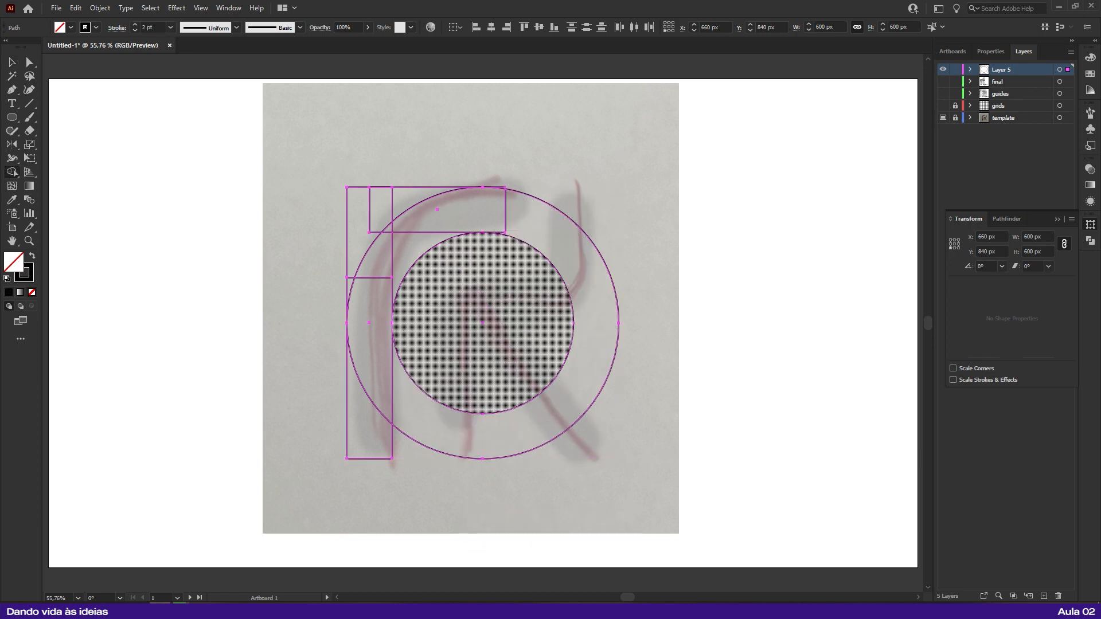
mouse_move(369, 436)
left_mouse_down()
mouse_move(404, 240)
mouse_move(470, 207)
left_mouse_up()
key("ctrl+space")
left_click_drag(489, 178, 545, 187)
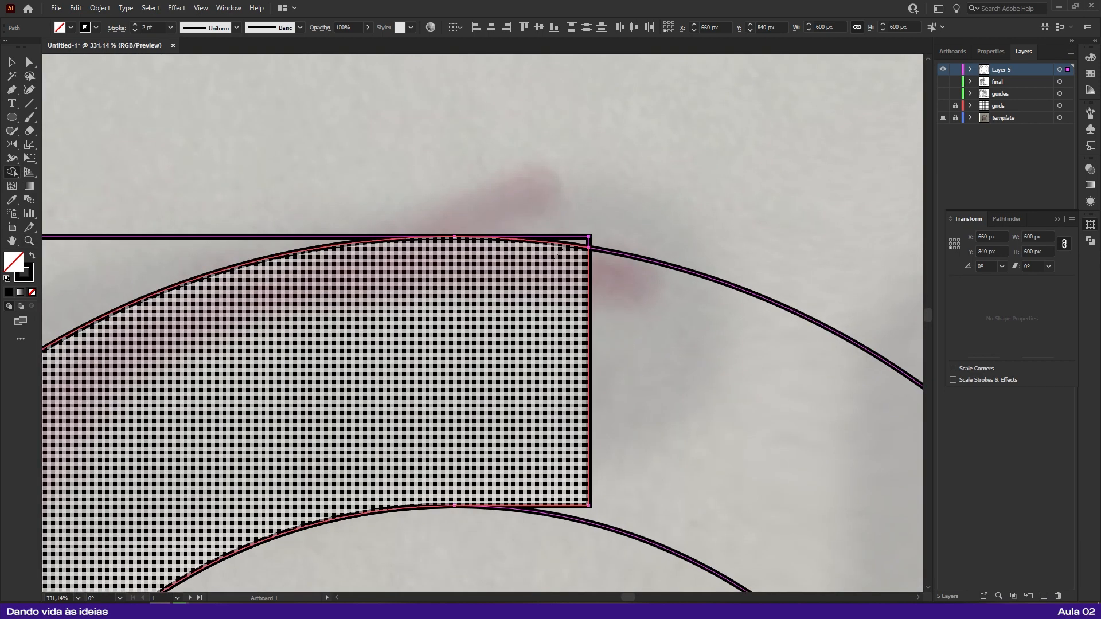
left_click_drag(565, 267, 582, 242)
key("ctrl+space")
left_click_drag(637, 185, 580, 186)
key("v")
key("ctrl+shift+a")
left_click(629, 219)
key("Delete")
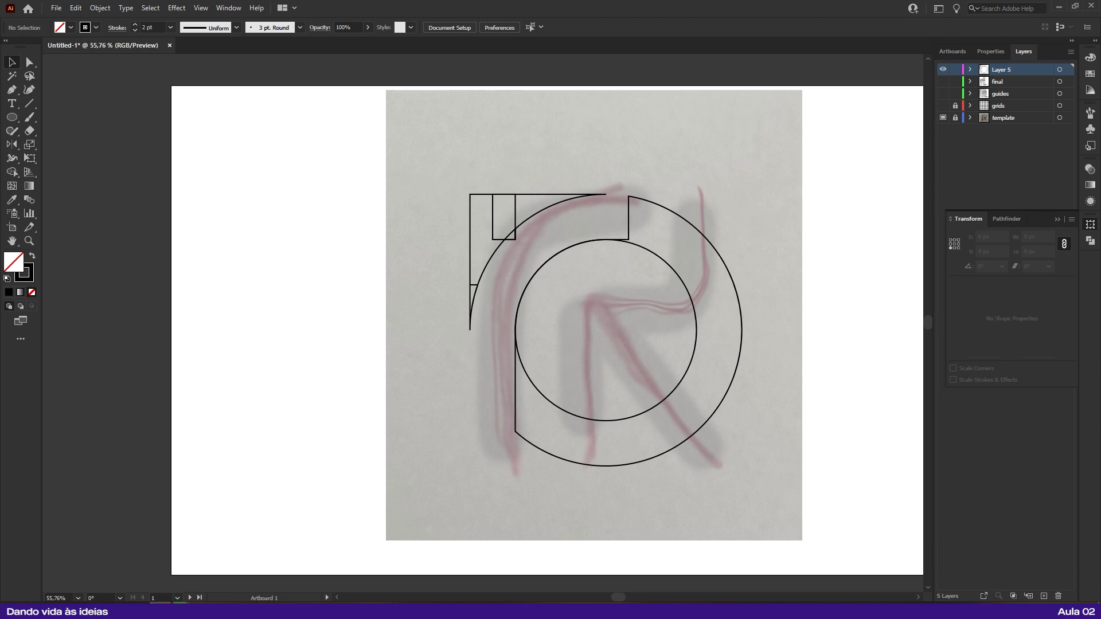
key("ctrl+a")
key("Delete")
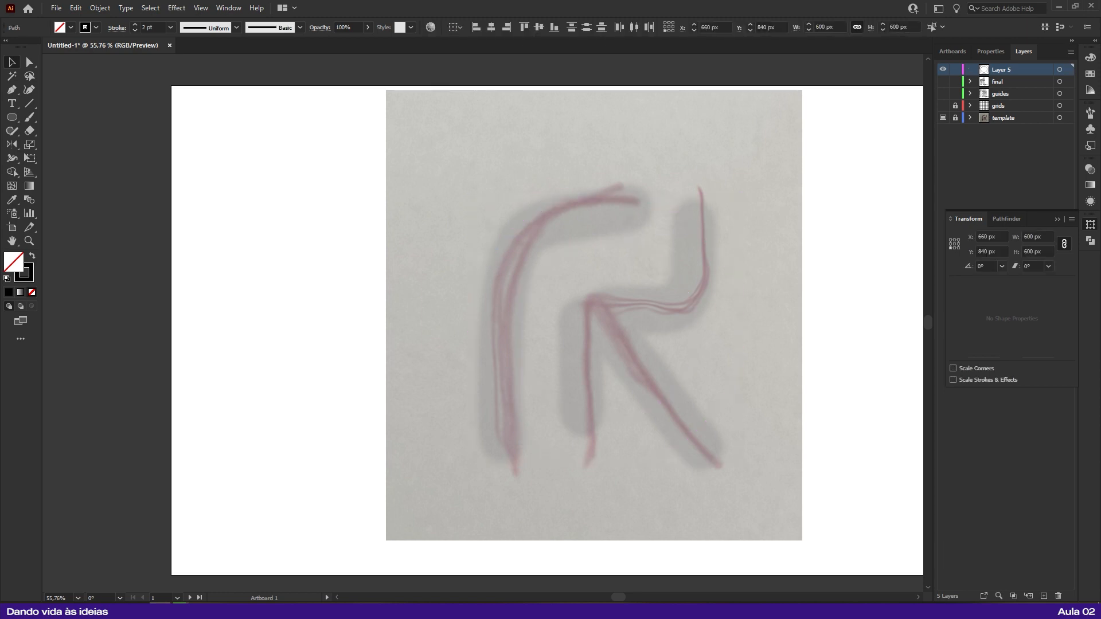
key("ctrl+z")
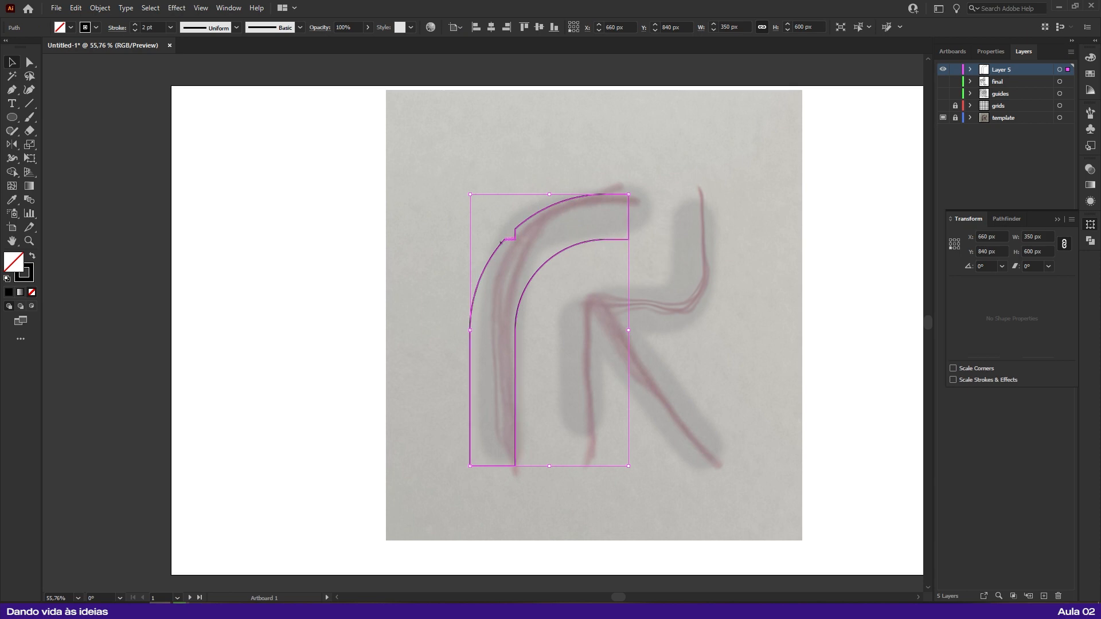
key("Delete")
key("ctrl+z")
key("ctrl+z")
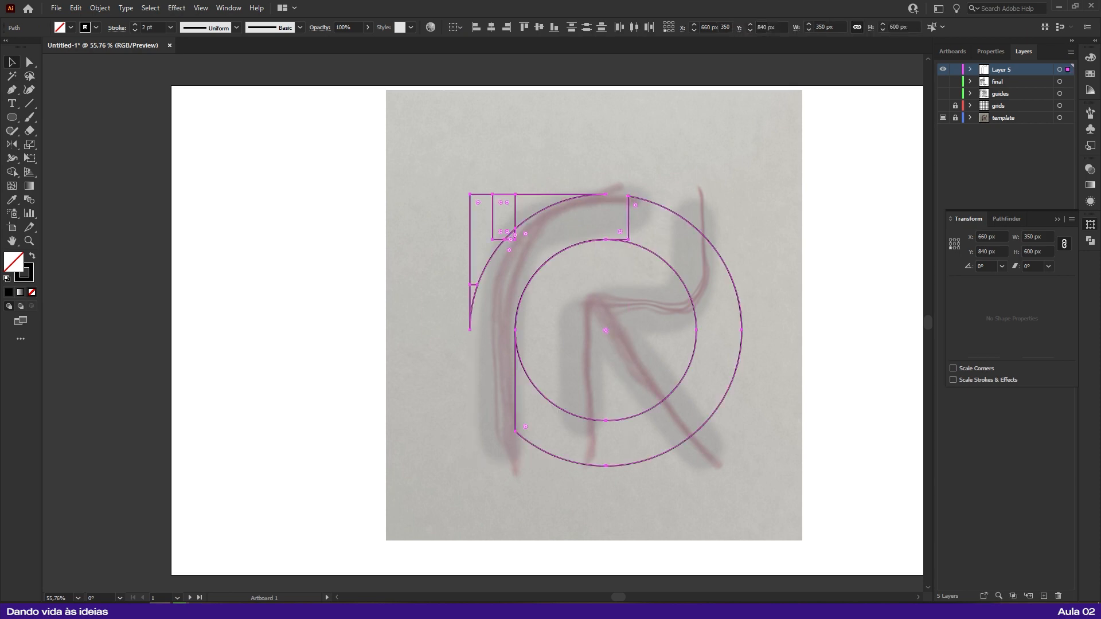
key("ctrl+z")
key("ctrl+z")
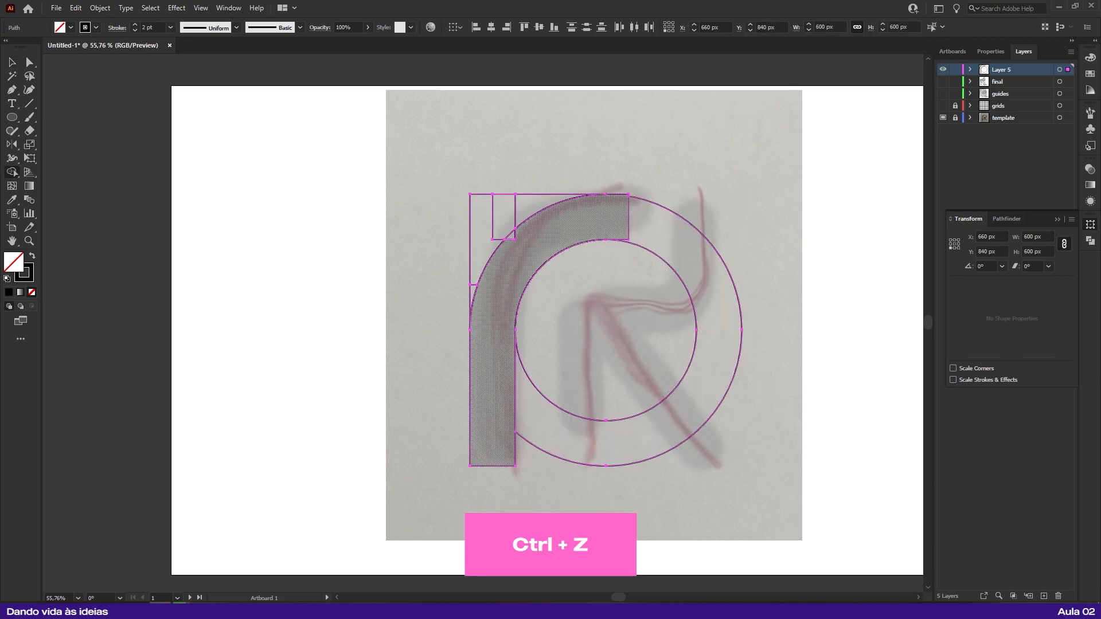
Step: Merge the small remaining regions into the outer arch with Shape Builder and deselect the artwork
left_click_drag(574, 207, 786, 201)
left_click_drag(872, 186, 613, 194)
left_click_drag(684, 172, 505, 175)
key("v")
left_click(666, 138)
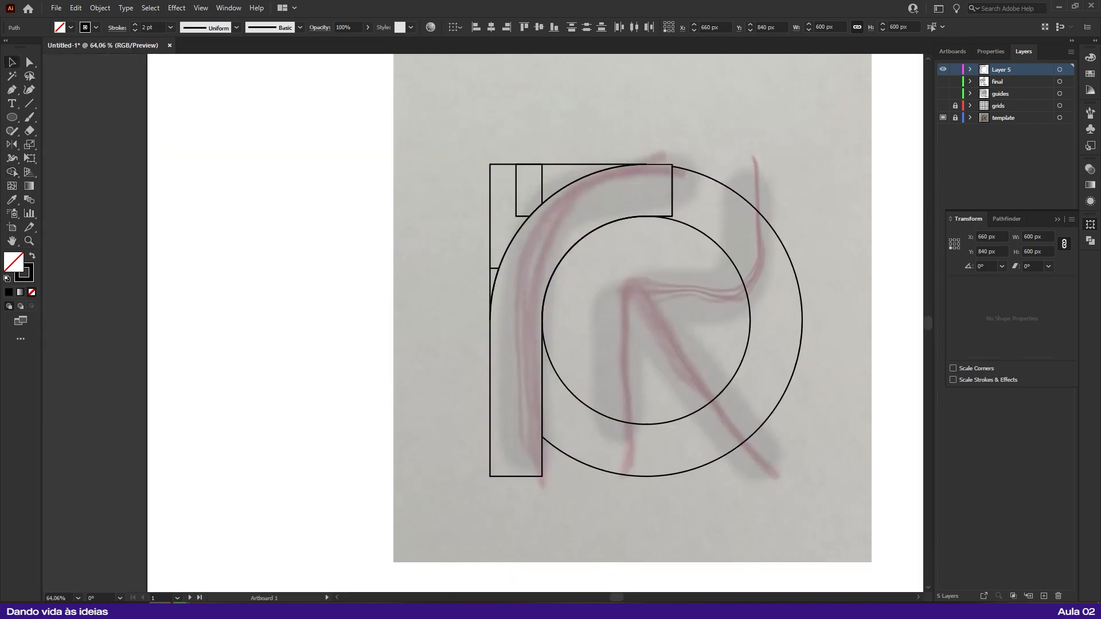
Step: Isolate the merged outer arch by removing the leftover guide pieces, and swap its stroke for a solid black fill
left_click(662, 164)
key("Delete")
key("ctrl+a")
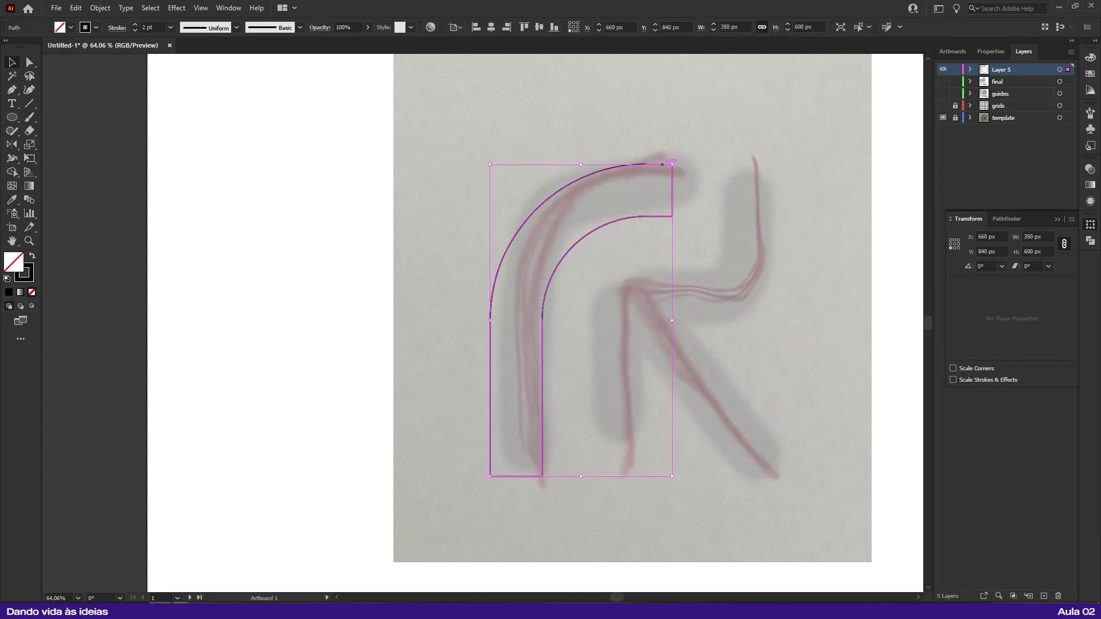
key("shift+x")
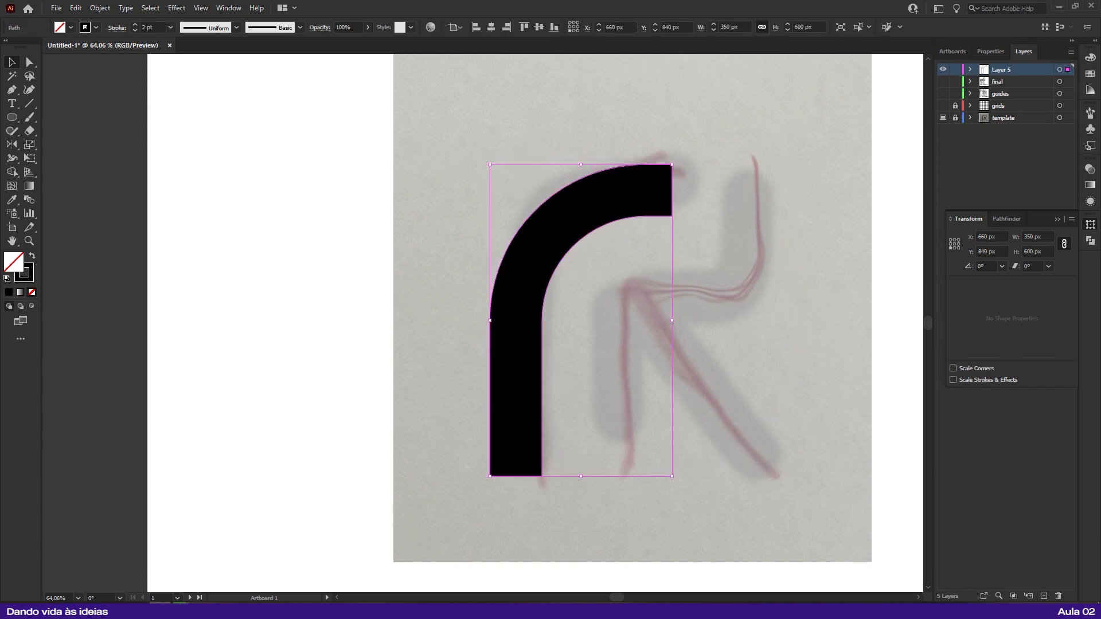
key("ctrl+shift+a")
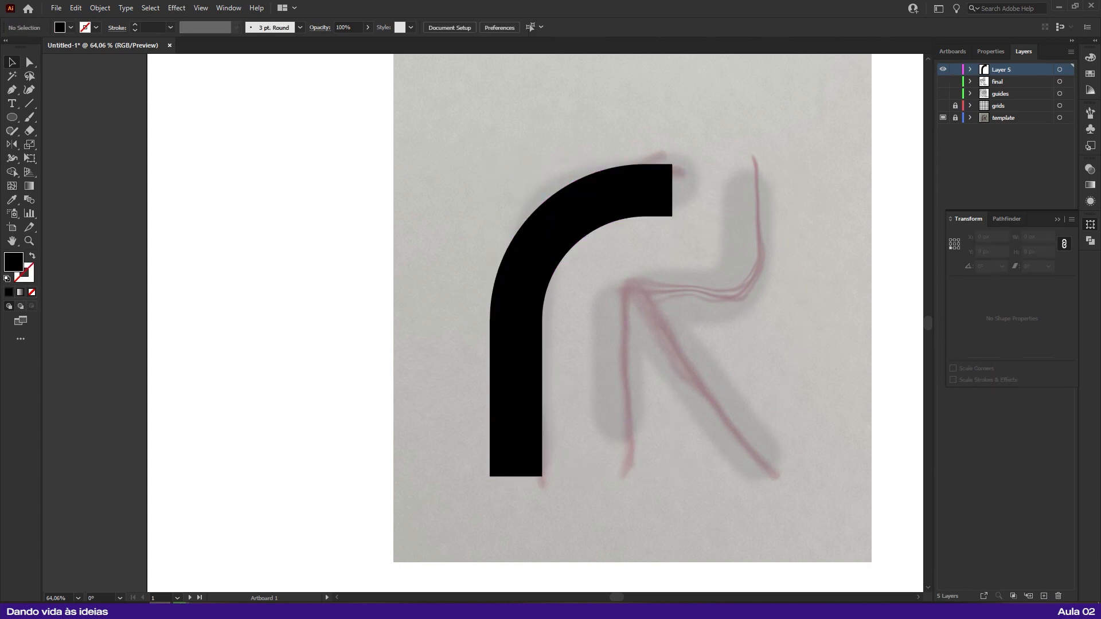
Step: Hide Layer 5, show the final layer and delete the dot on the baseline at the slanted leg's end
left_click(943, 69)
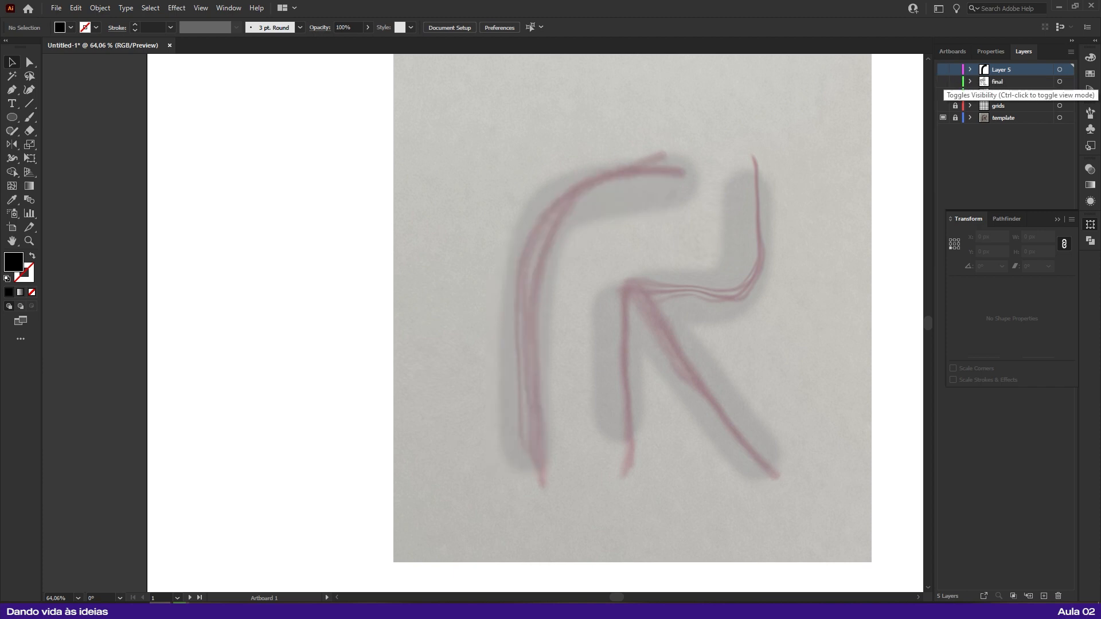
left_click(943, 82)
key("shift+x")
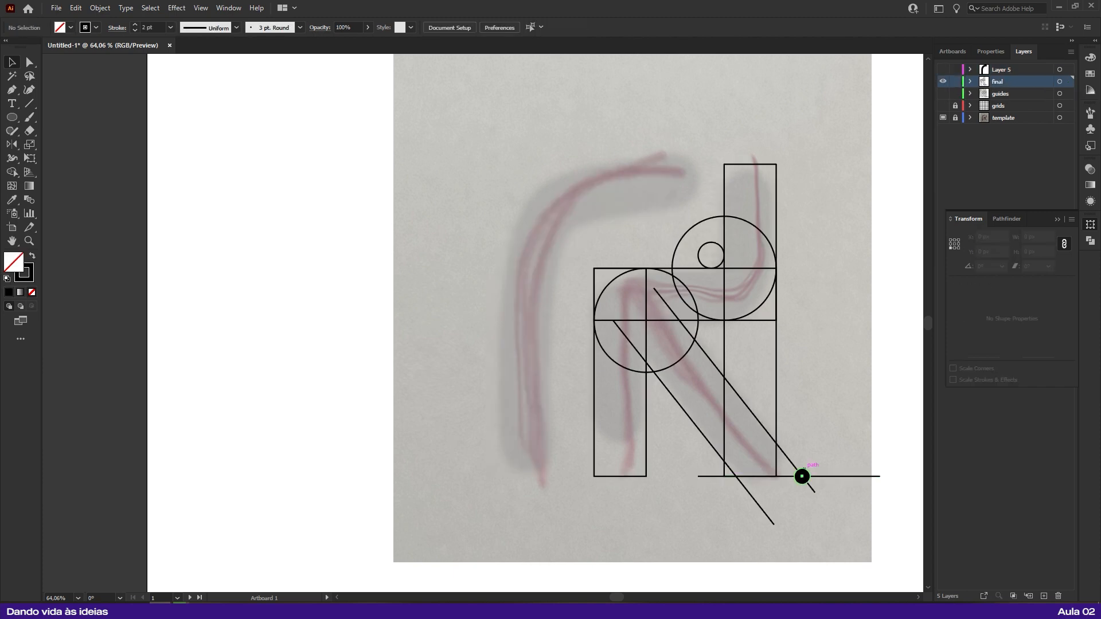
left_click(804, 471)
key("Delete")
Step: Merge the upright stroke, crossbar and rounded bends of the inner letter shape with Shape Builder
key("ctrl+a")
left_click_drag(804, 470, 654, 420)
left_click_drag(551, 284, 624, 284)
key("shift+m")
mouse_move(383, 430)
left_mouse_down()
mouse_move(384, 264)
mouse_move(420, 192)
mouse_move(555, 180)
mouse_move(621, 155)
mouse_move(650, 106)
left_mouse_up()
mouse_move(650, 138)
left_mouse_down()
mouse_move(631, 275)
mouse_move(631, 163)
left_mouse_up()
left_click_drag(597, 298, 574, 284)
left_click_drag(545, 367, 534, 391)
left_click_drag(479, 318, 462, 293)
left_click_drag(481, 344, 469, 237)
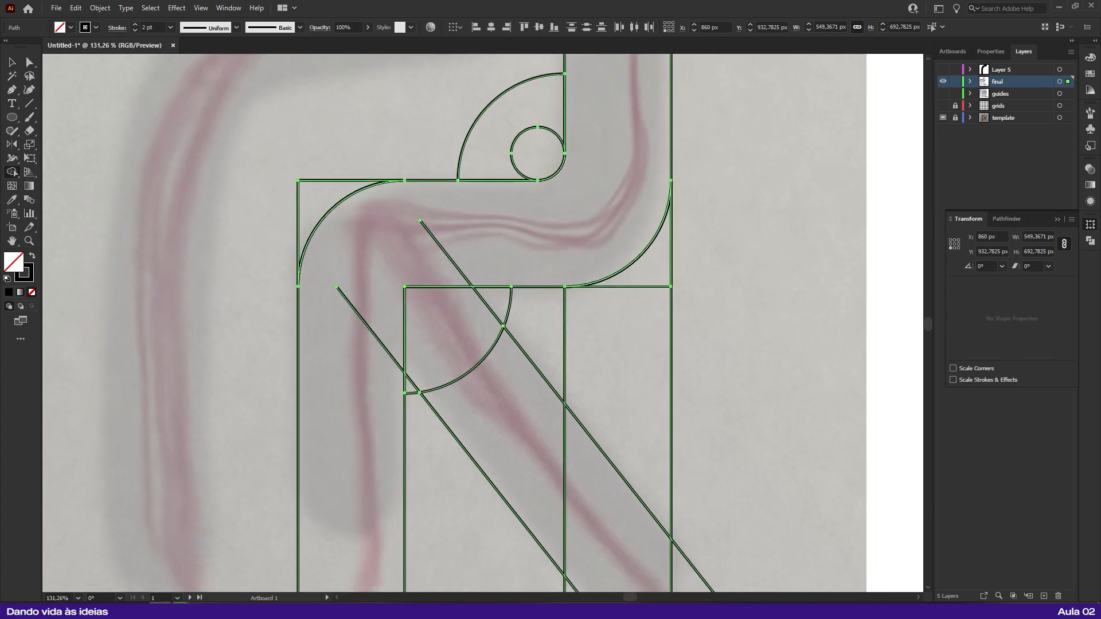
Step: Merge the slanted leg's regions into the letter shape with Shape Builder, including its pointed corner at the baseline
left_click_drag(396, 258, 504, 396)
left_click_drag(542, 456, 375, 213)
left_click_drag(379, 216, 400, 254)
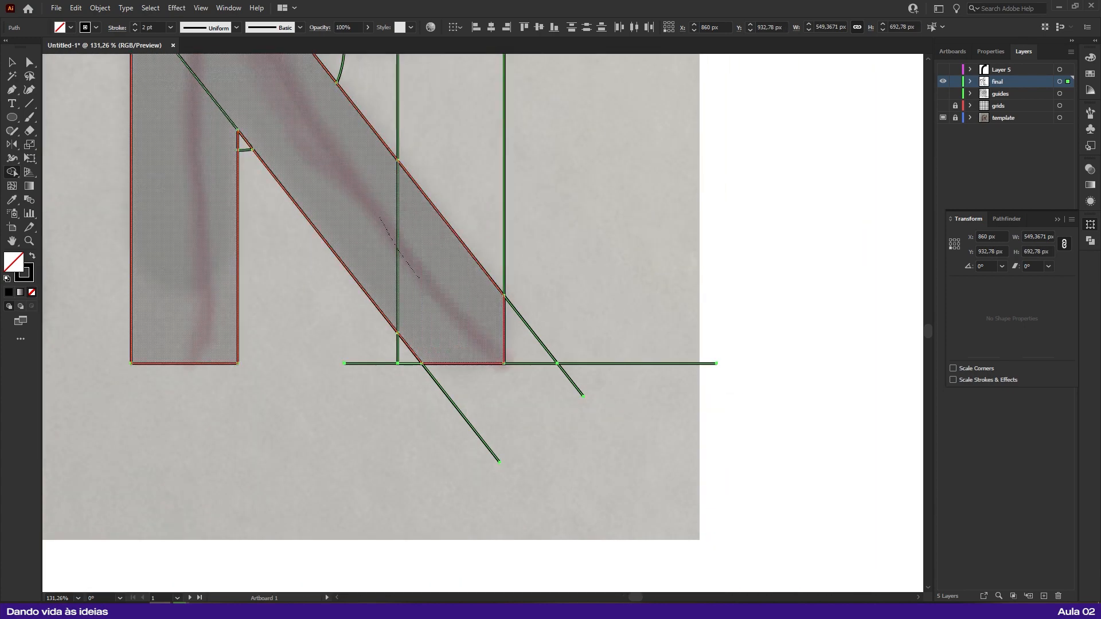
left_click_drag(470, 330, 518, 346)
mouse_move(689, 386)
left_mouse_down()
mouse_move(631, 386)
mouse_move(659, 464)
left_mouse_up()
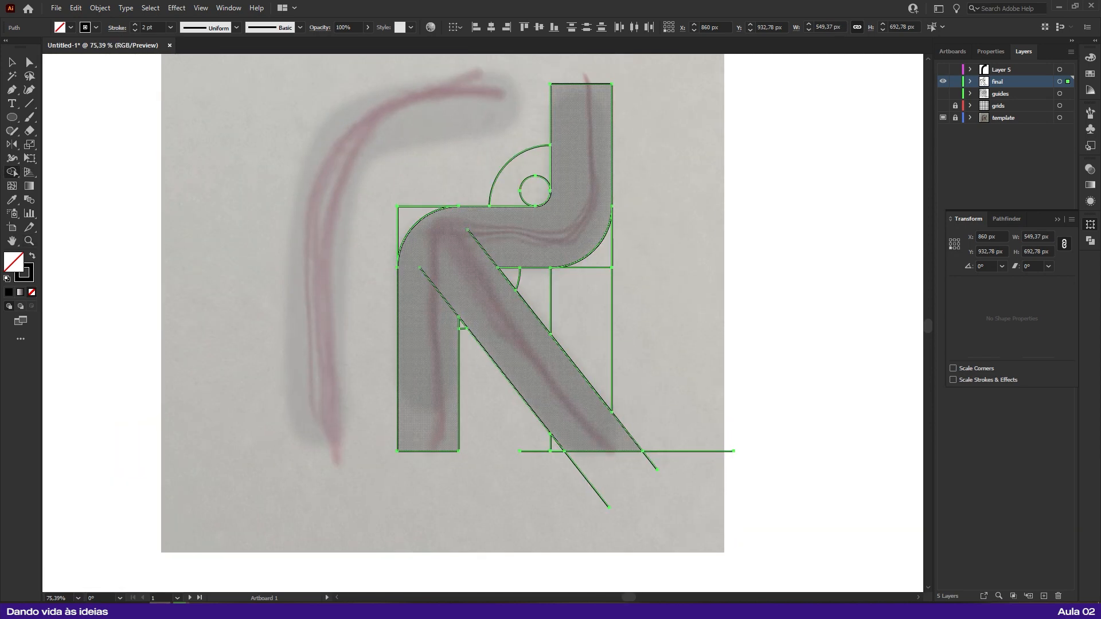
Step: Isolate the merged inner letter shape by deleting the leftover guides and restoring it in place, and give it a solid black fill
key("v")
left_click(667, 129)
left_click(612, 119)
key("Delete")
key("ctrl+a")
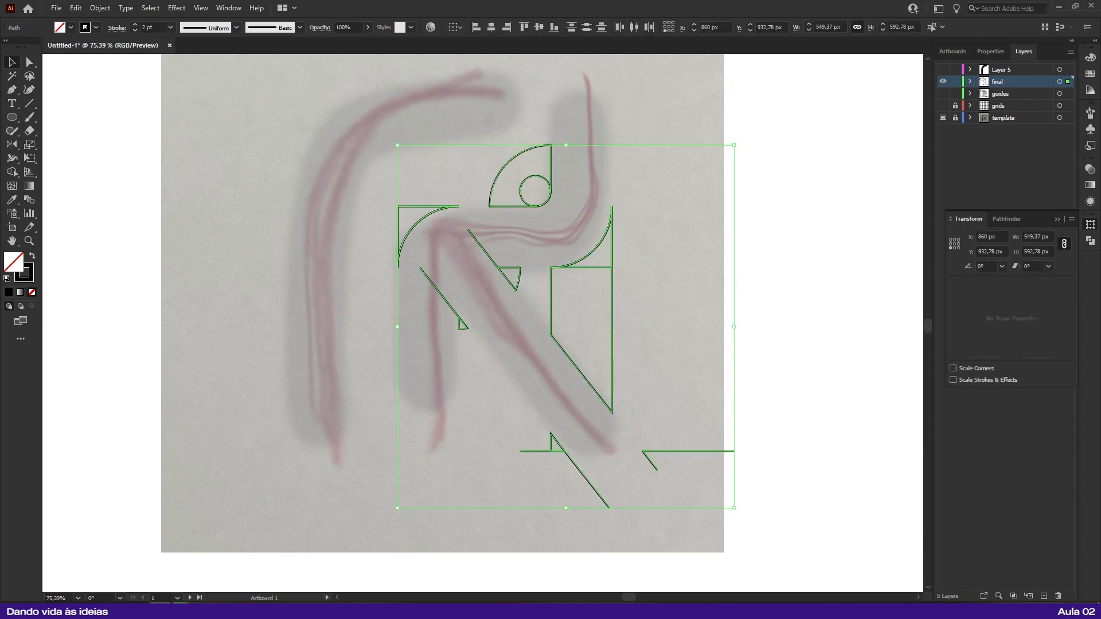
key("Delete")
key("ctrl+f")
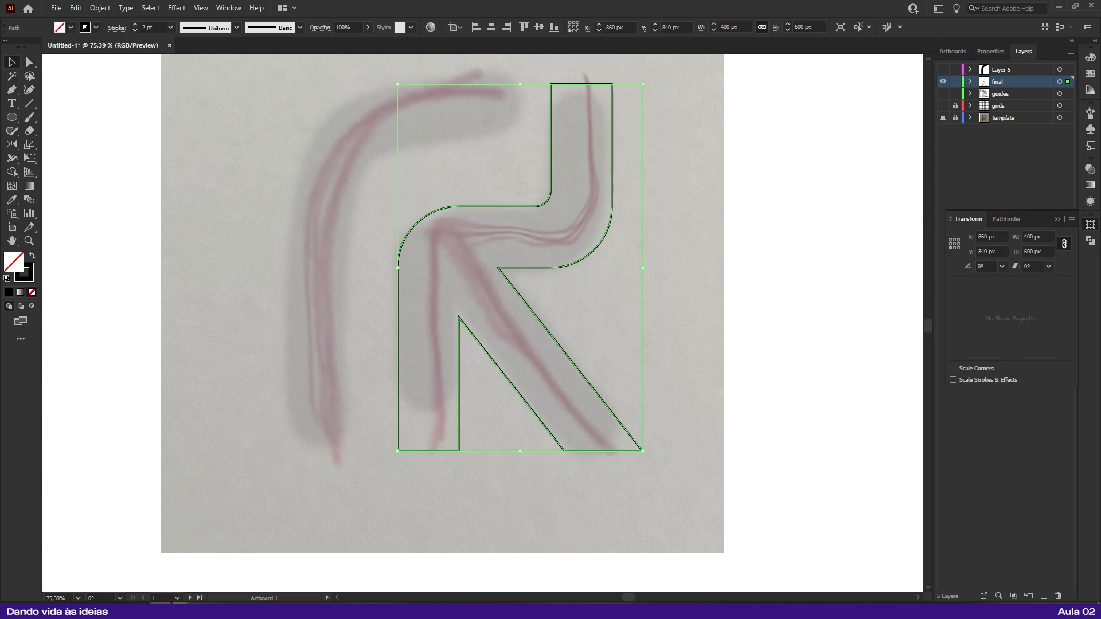
key("shift+x")
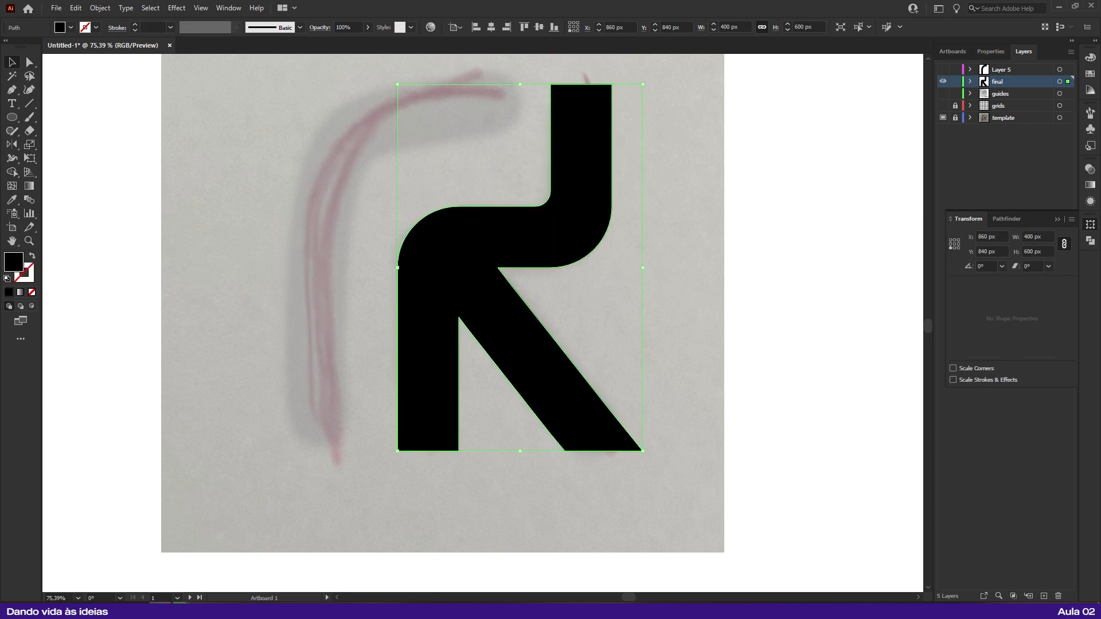
Step: Show Layer 5, move its arch in place to the final layer and delete the emptied Layer 5
left_click(943, 70)
left_click(453, 112)
key("ctrl+x")
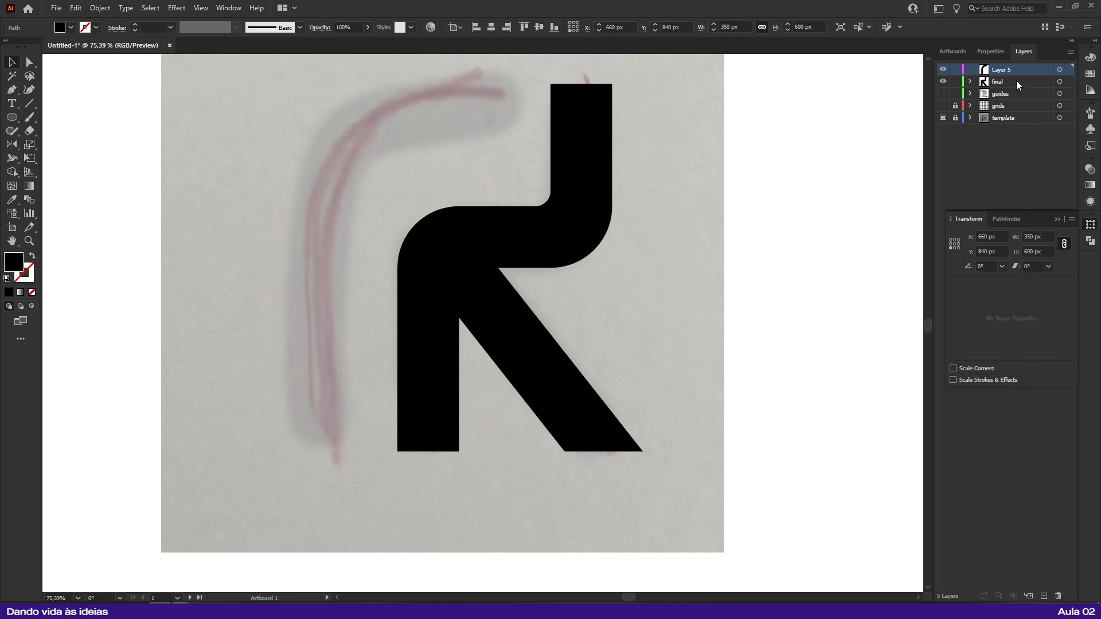
left_click(1017, 83)
key("ctrl+f")
left_click(1014, 70)
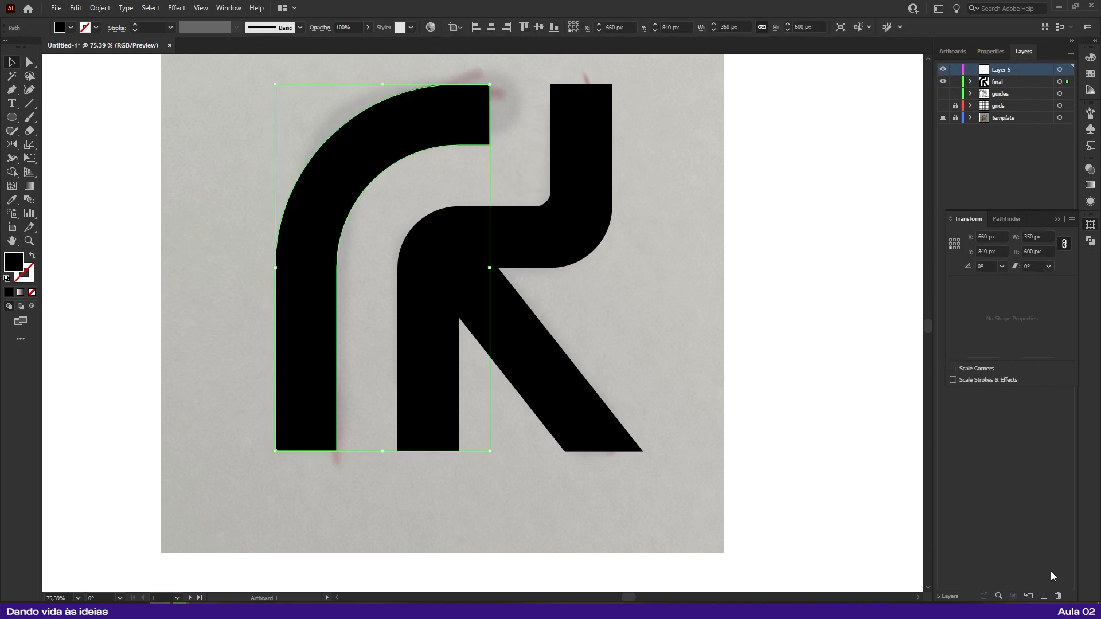
left_click(1059, 596)
Step: Deselect the logo and hide the template layer, toggling its visibility to compare the shape with the sketch
scroll(673, 189, "down", 15)
scroll(585, 212, "up", 5)
left_click(585, 212)
left_click(943, 105)
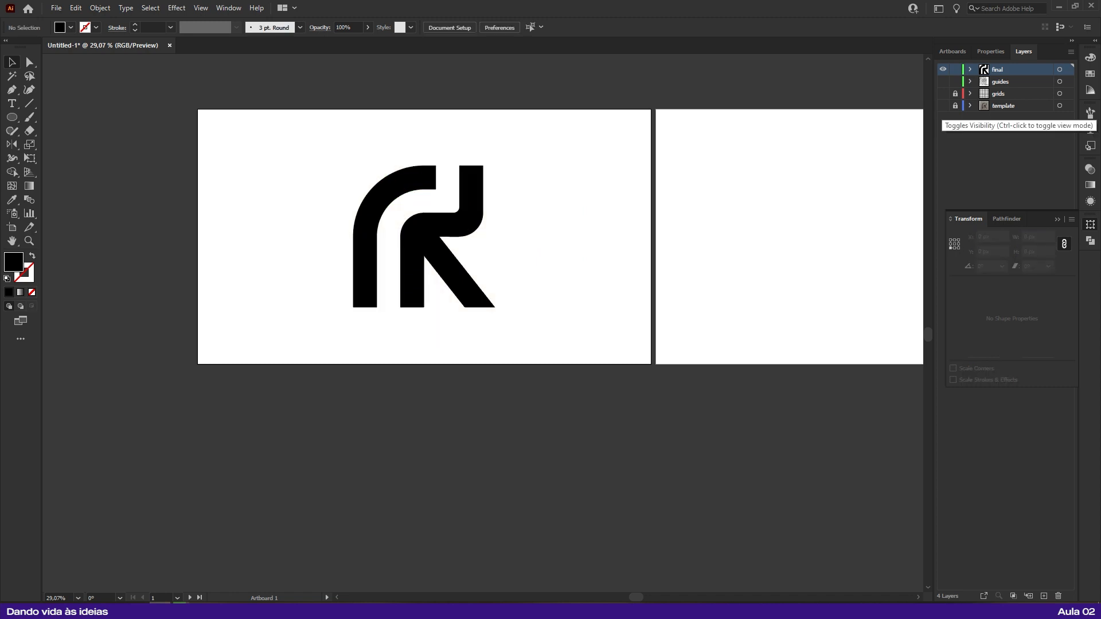
left_click(943, 106)
left_click(943, 105)
left_click(942, 105)
left_click(943, 106)
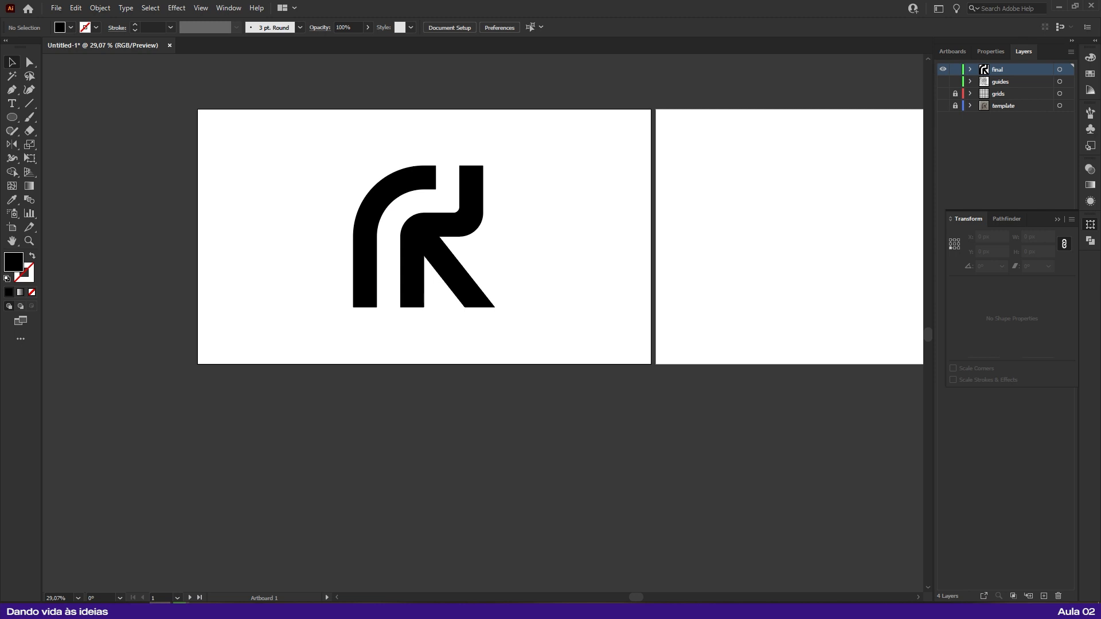